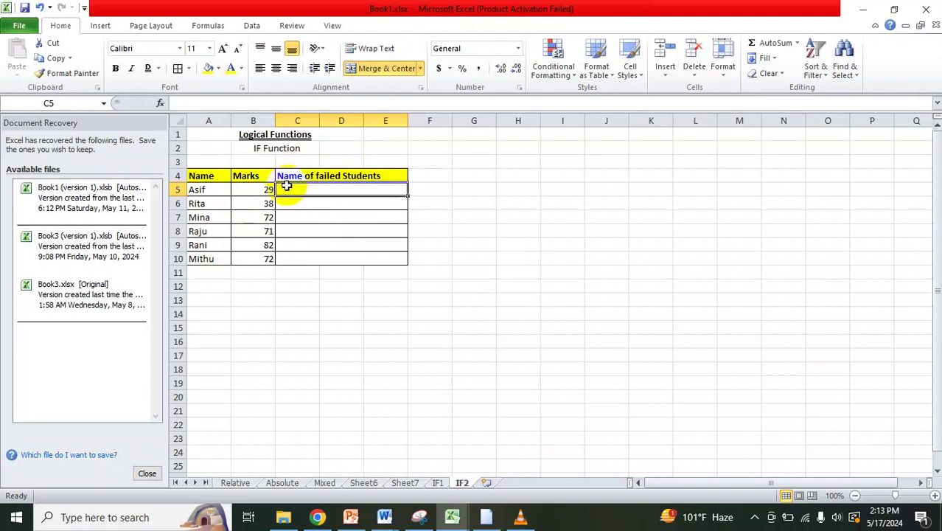
# Change the heading in C4 to "Name and marks of failed Students".
pyautogui.doubleClick(299, 176)
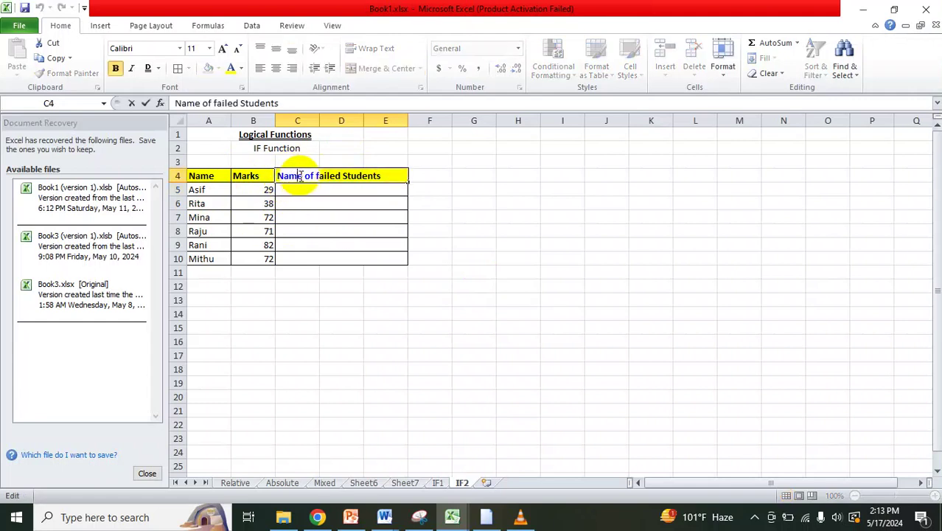
pyautogui.click(301, 176)
pyautogui.write('and marks')
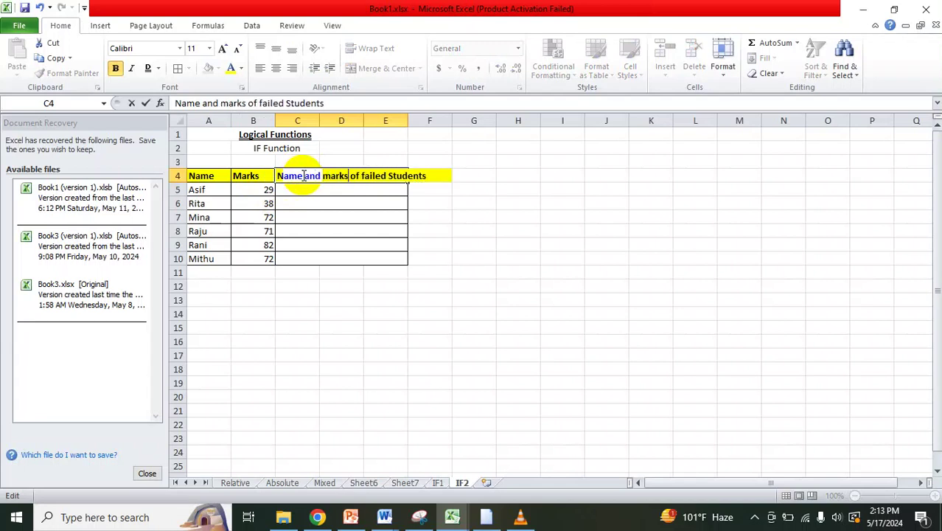
pyautogui.press('Return')
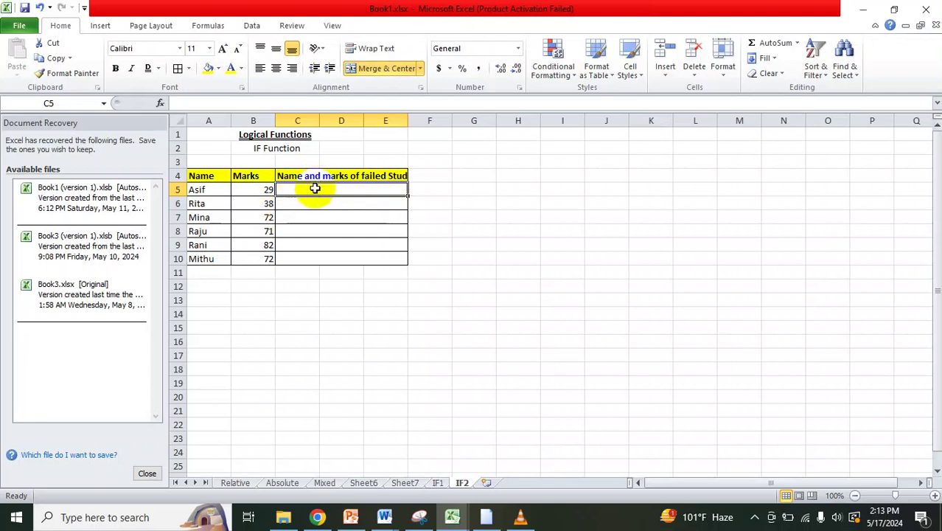
# Enter =IF(B5<40,A5& "("&B5&")","") in C5 to return the name with bracketed marks for scores under 40.
pyautogui.write('=')
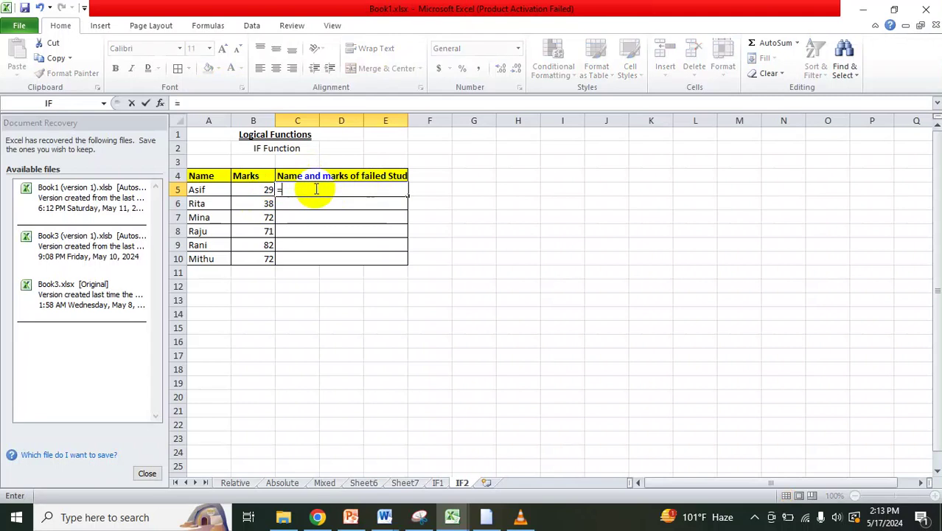
pyautogui.write('if')
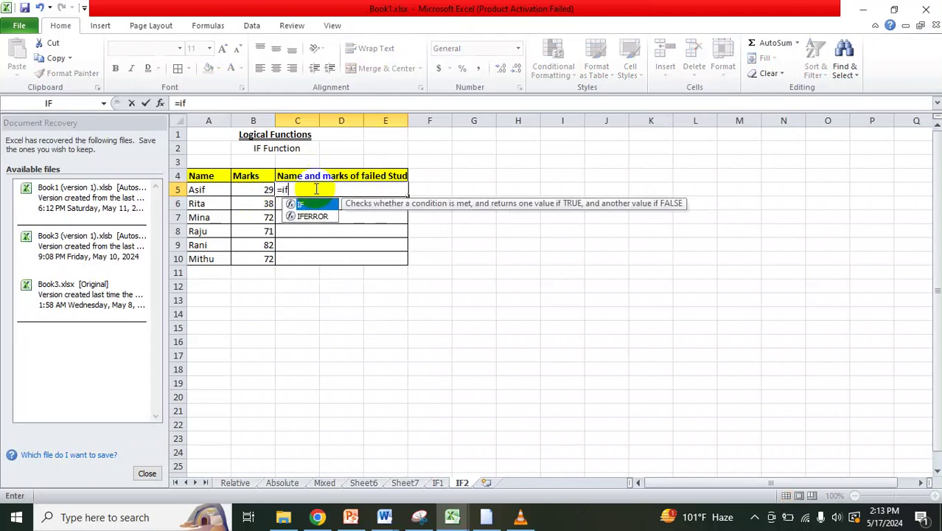
pyautogui.write('(')
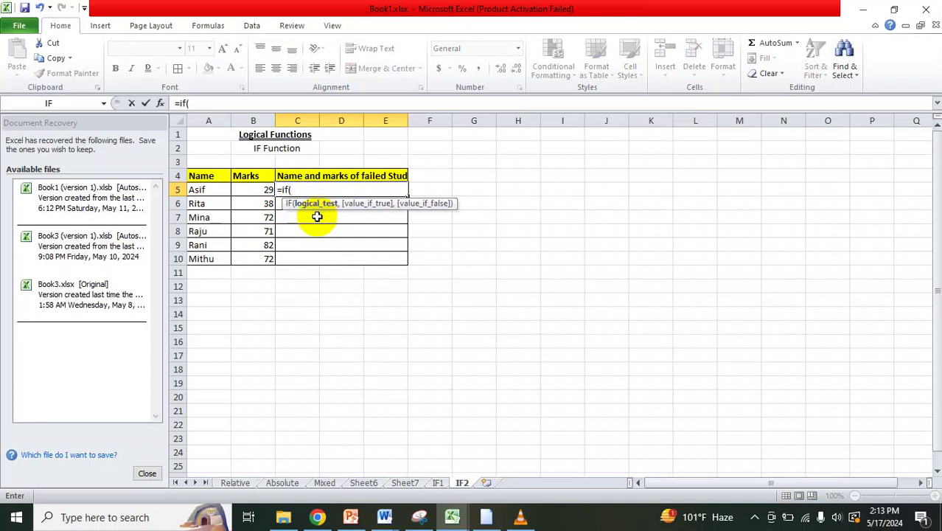
pyautogui.click(256, 191)
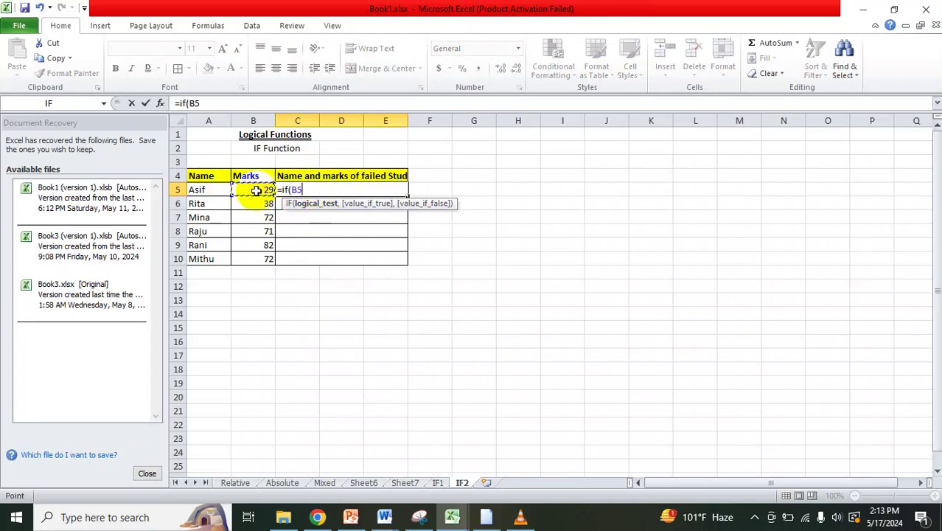
pyautogui.write('<40,')
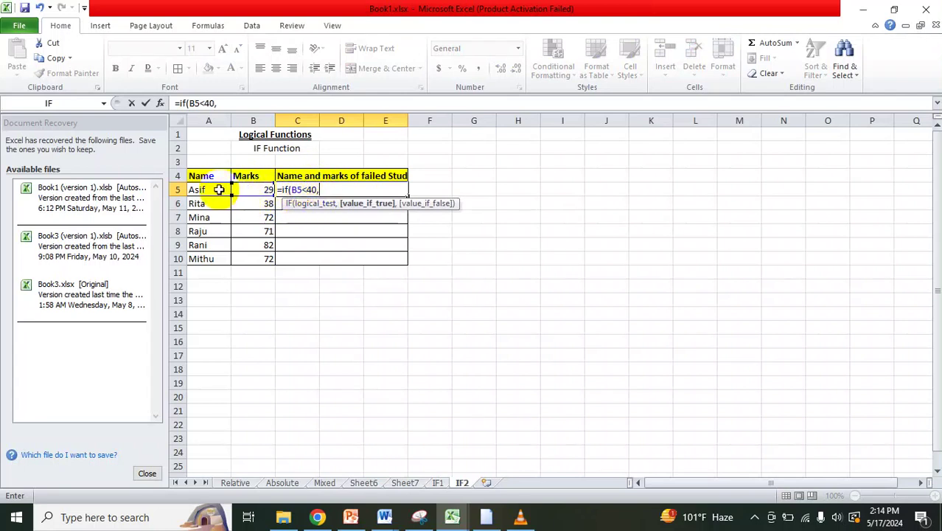
pyautogui.click(215, 189)
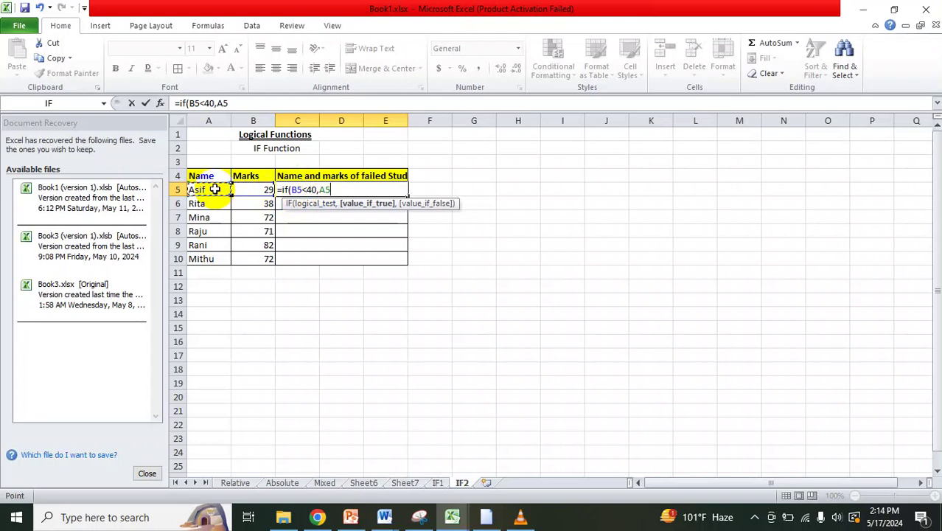
pyautogui.write('&')
pyautogui.write('"(')
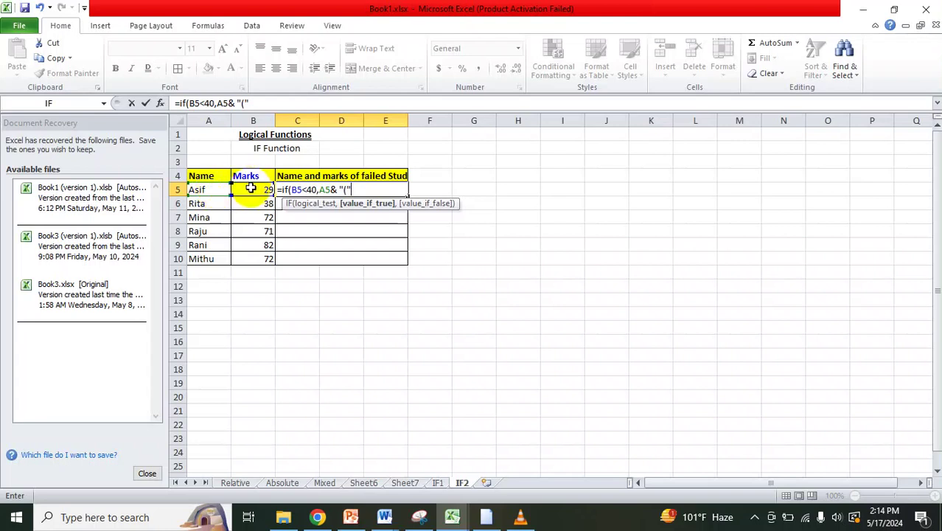
pyautogui.write('&')
pyautogui.click(252, 191)
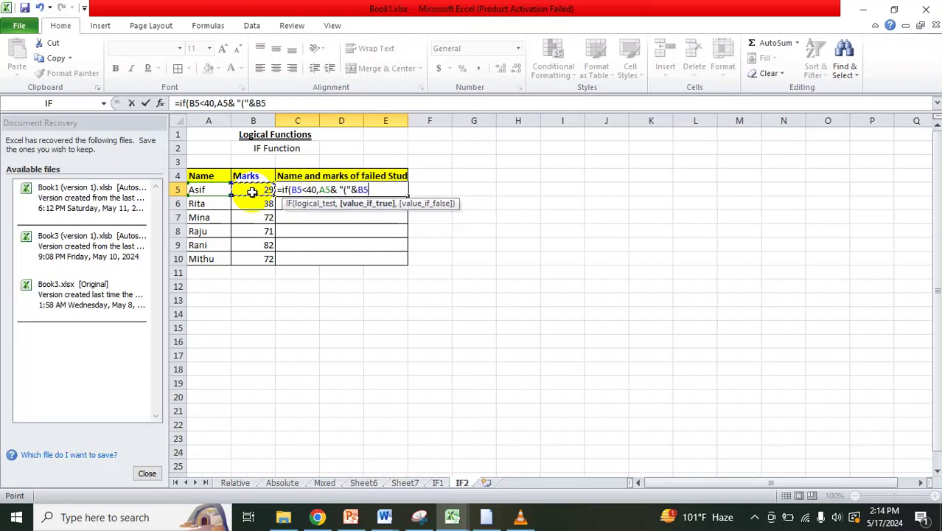
pyautogui.write('&")"')
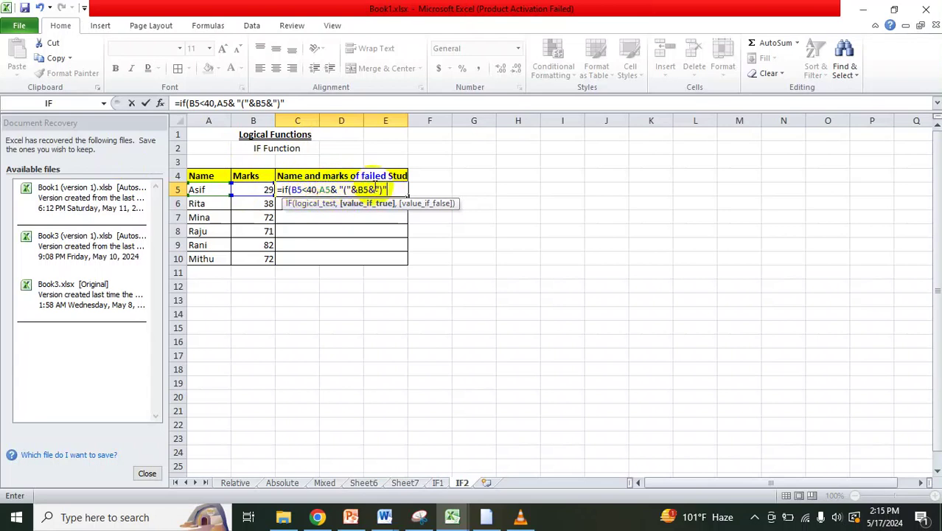
pyautogui.write(',')
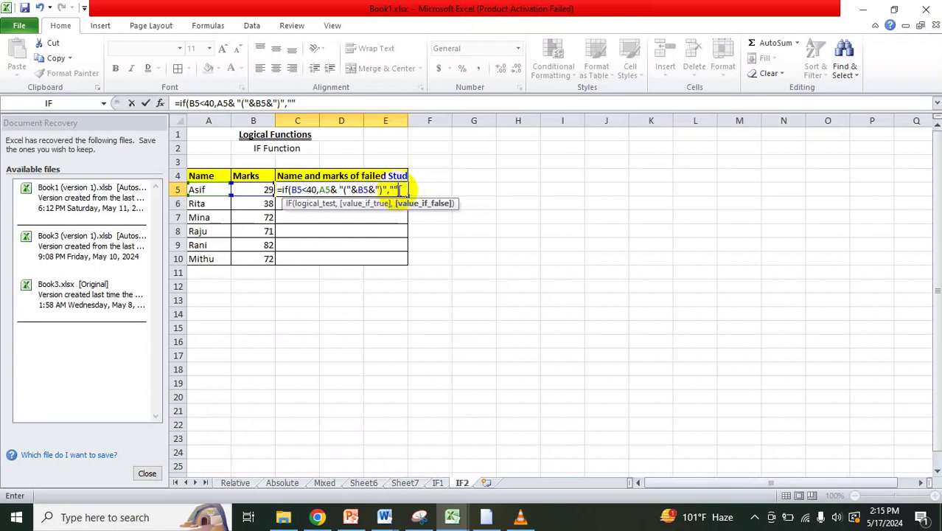
pyautogui.write(')')
pyautogui.press('Return')
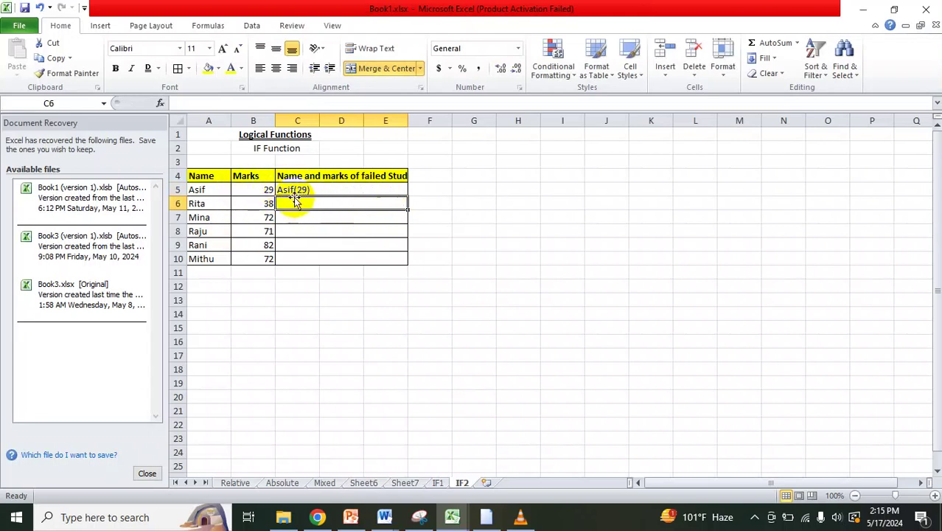
# Fill the IF formula from C5 down through C10.
pyautogui.click(395, 188)
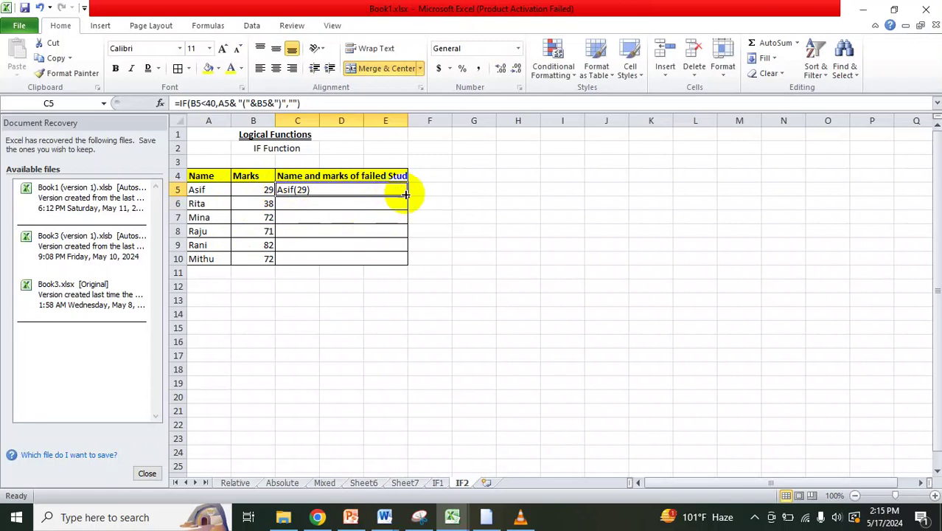
pyautogui.moveTo(407, 193); pyautogui.dragTo(410, 264)
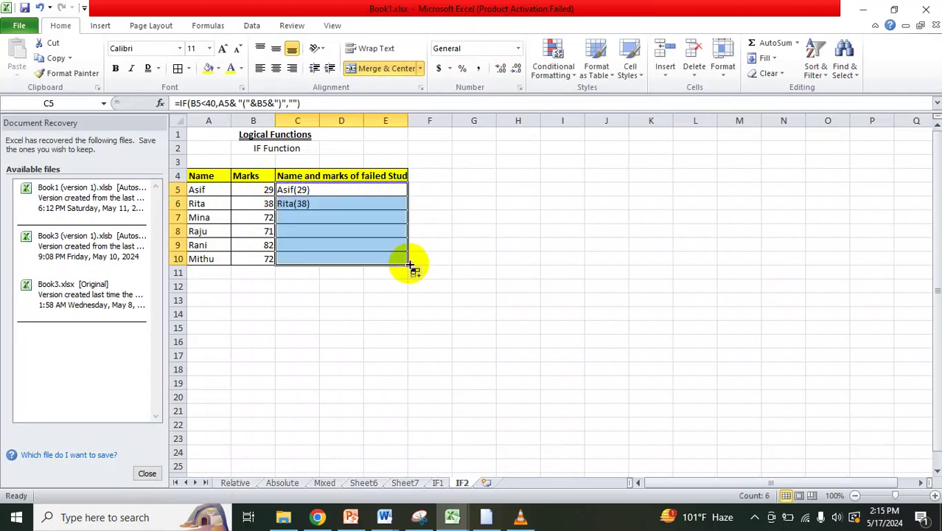
pyautogui.click(376, 230)
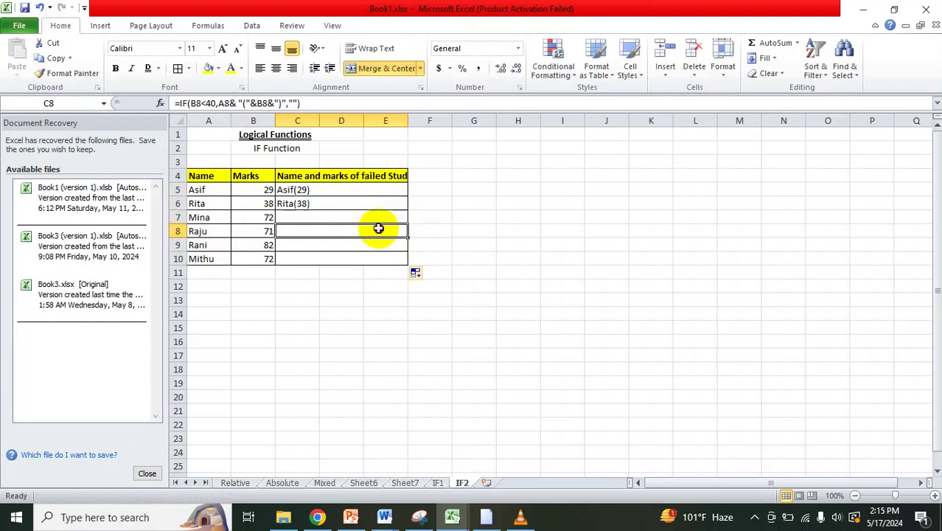
# Inspect the IF formulas in C5, C6 and C7 to compare their cell references.
pyautogui.click(323, 189)
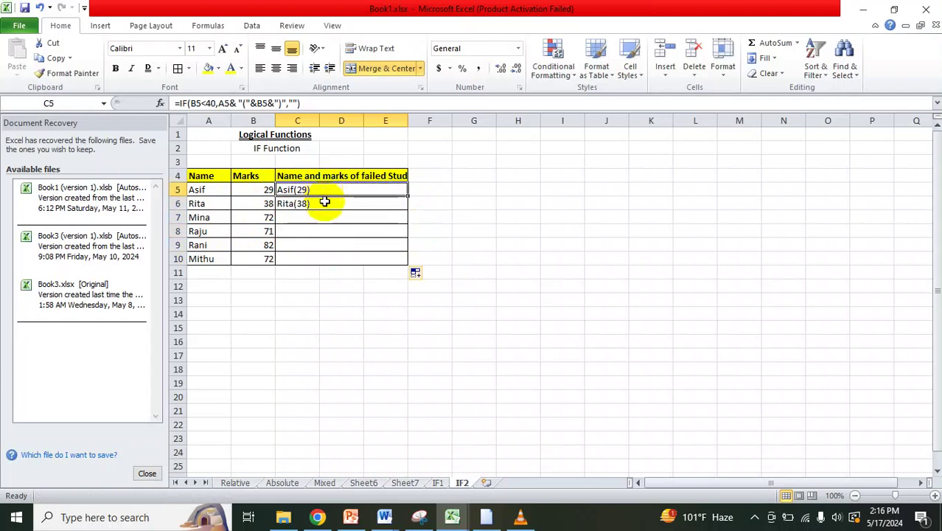
pyautogui.doubleClick(325, 203)
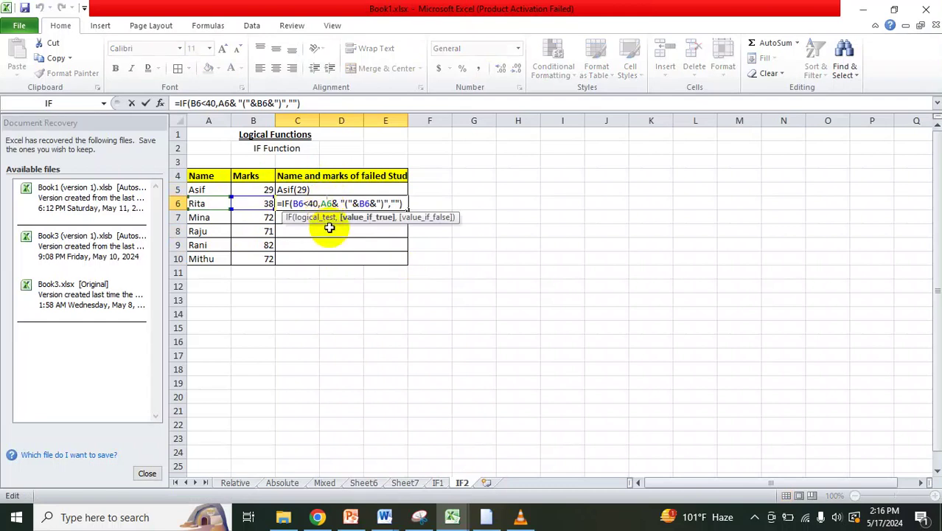
pyautogui.click(329, 234)
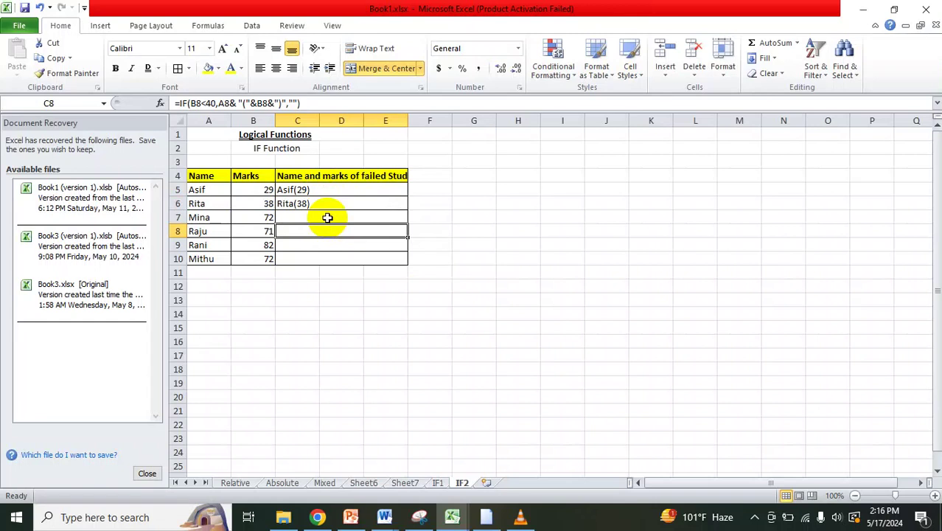
pyautogui.doubleClick(327, 218)
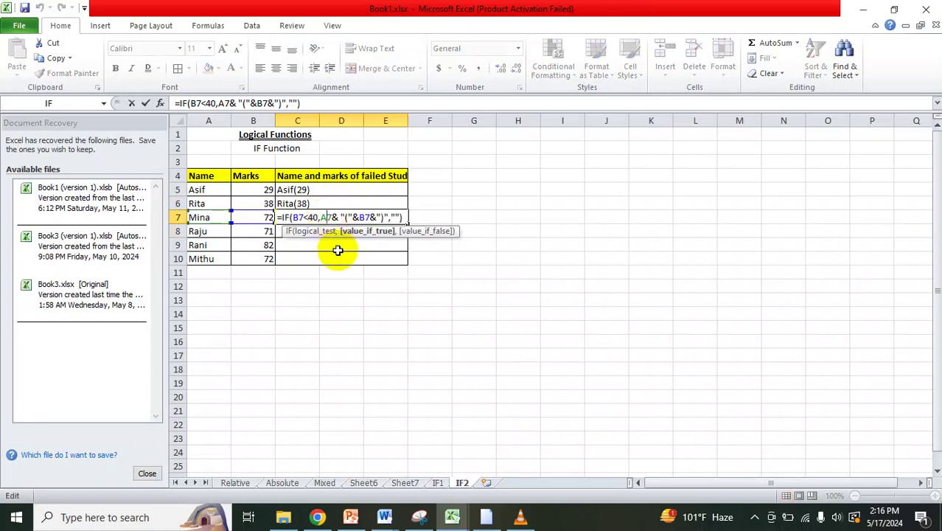
pyautogui.click(336, 246)
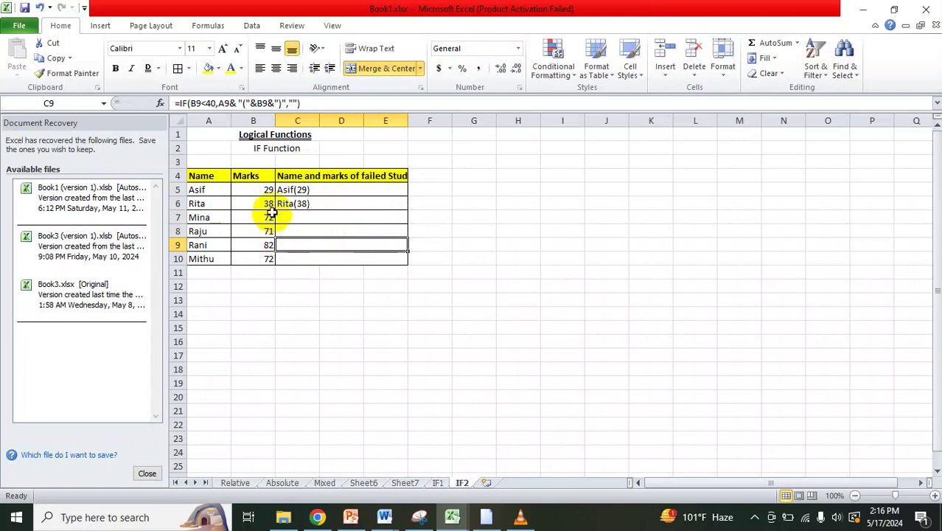
pyautogui.click(317, 189)
pyautogui.doubleClick(317, 190)
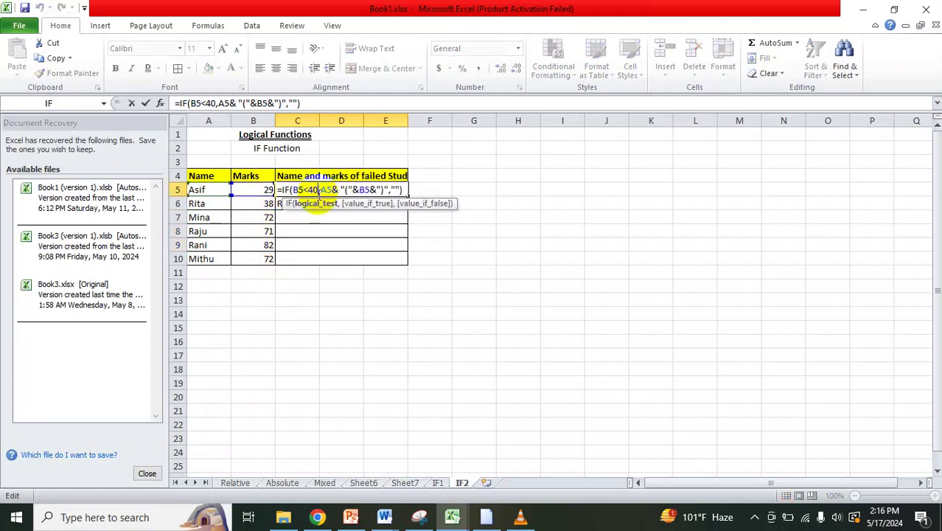
pyautogui.click(332, 221)
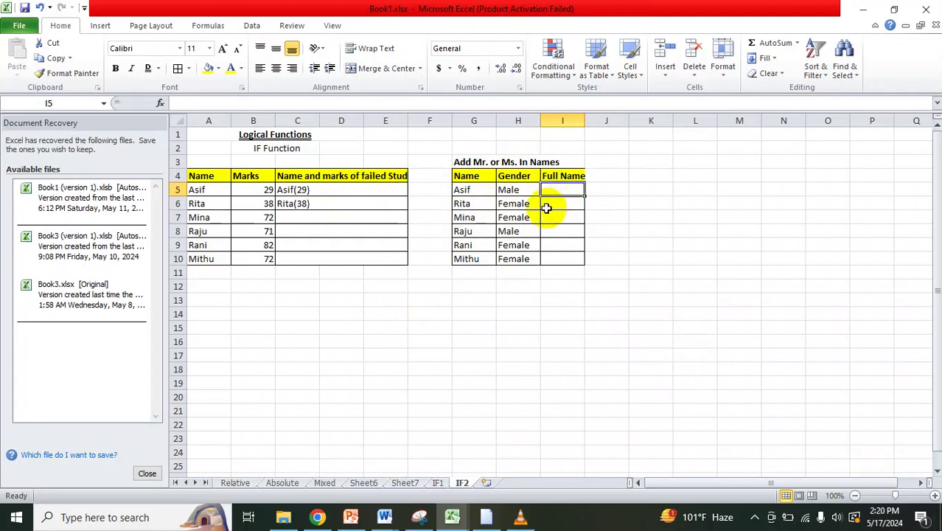
# Enter =IF(H5="Male","Mr."&G5, "Ms." & G5) in I5 to prefix the name with a title according to gender.
pyautogui.doubleClick(563, 191)
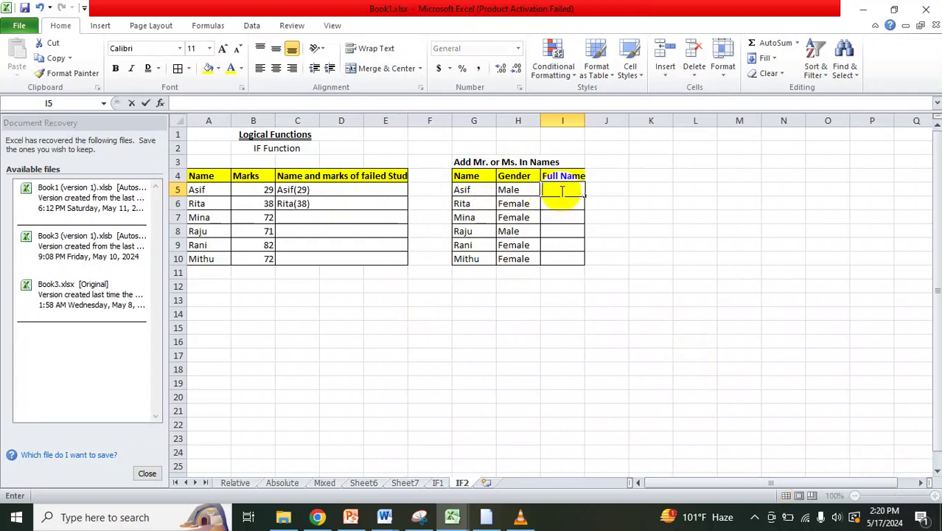
pyautogui.write('=if')
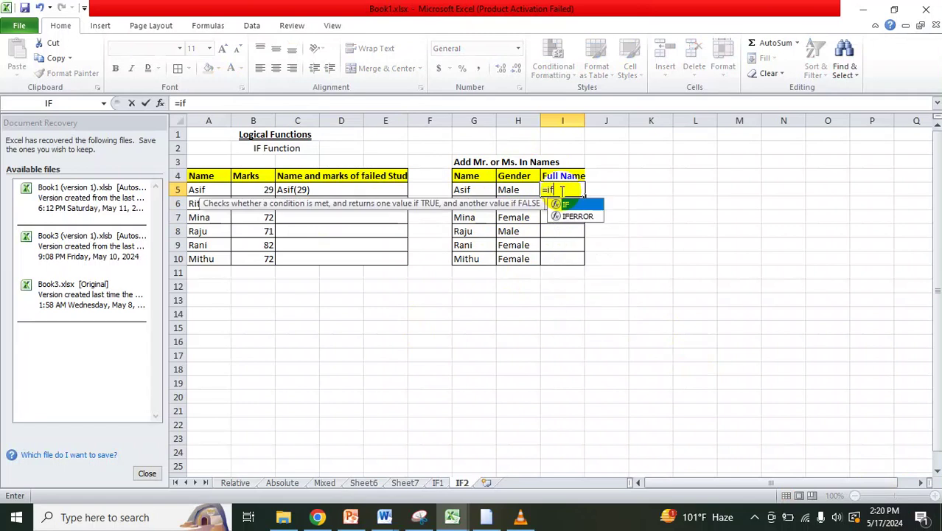
pyautogui.write('(')
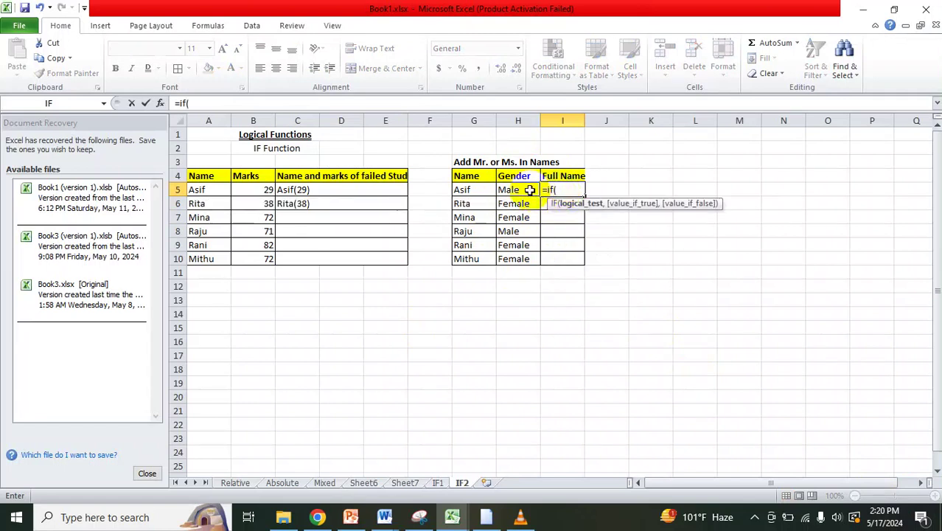
pyautogui.click(529, 191)
pyautogui.write('="Male')
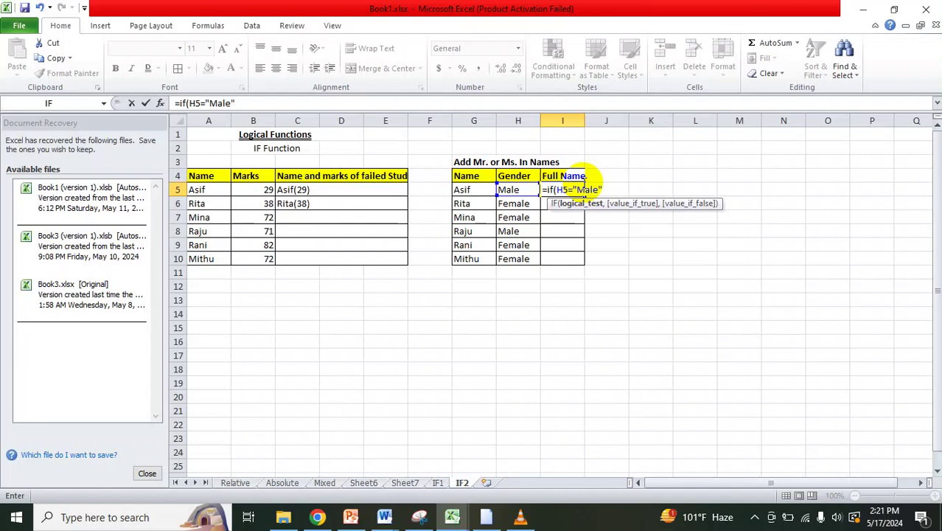
pyautogui.write(',')
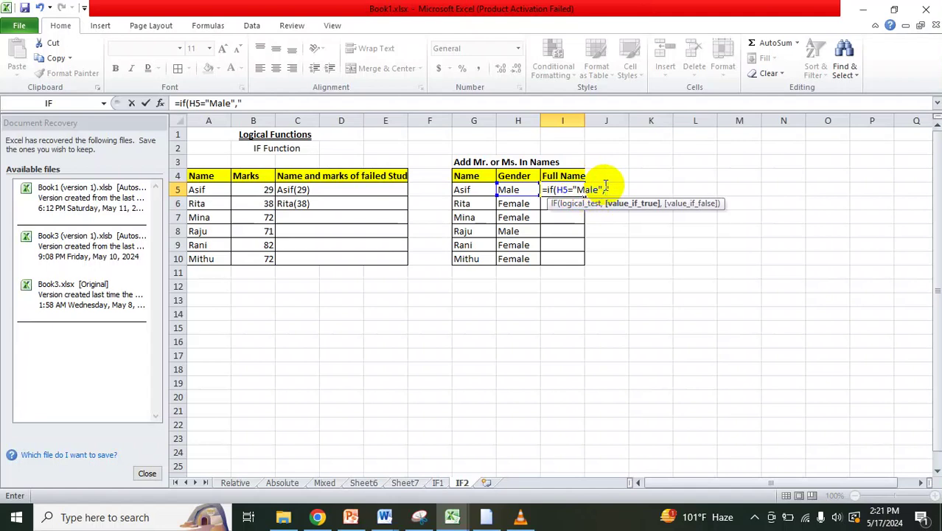
pyautogui.write('Mr.')
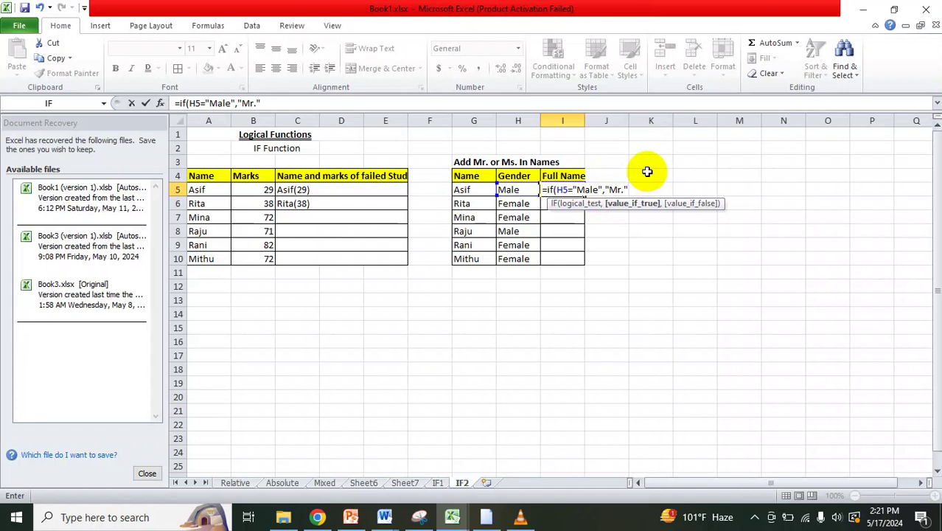
pyautogui.write('&')
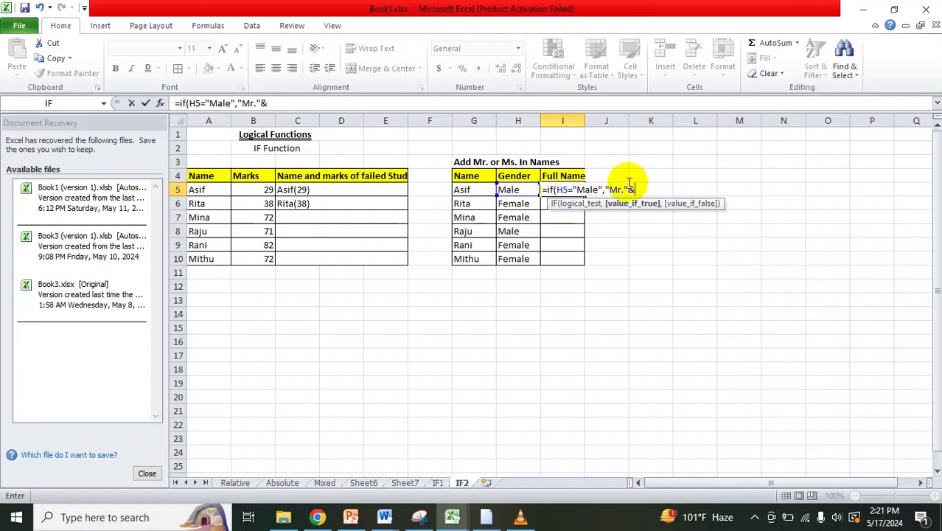
pyautogui.click(476, 190)
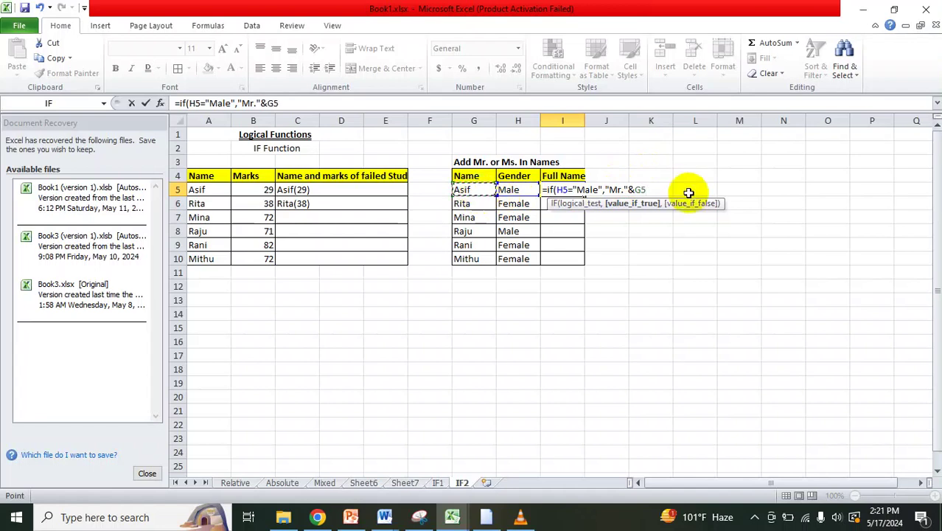
pyautogui.write(',')
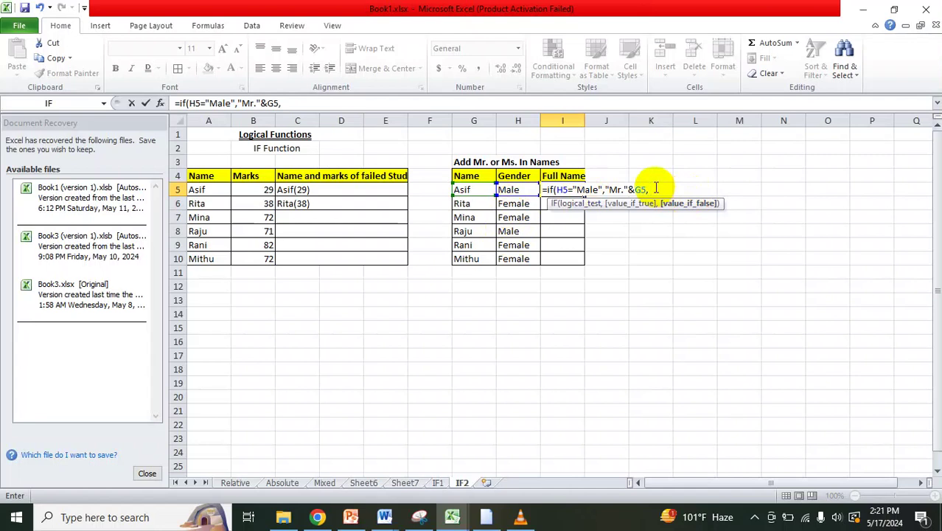
pyautogui.write('M')
pyautogui.write('s." &')
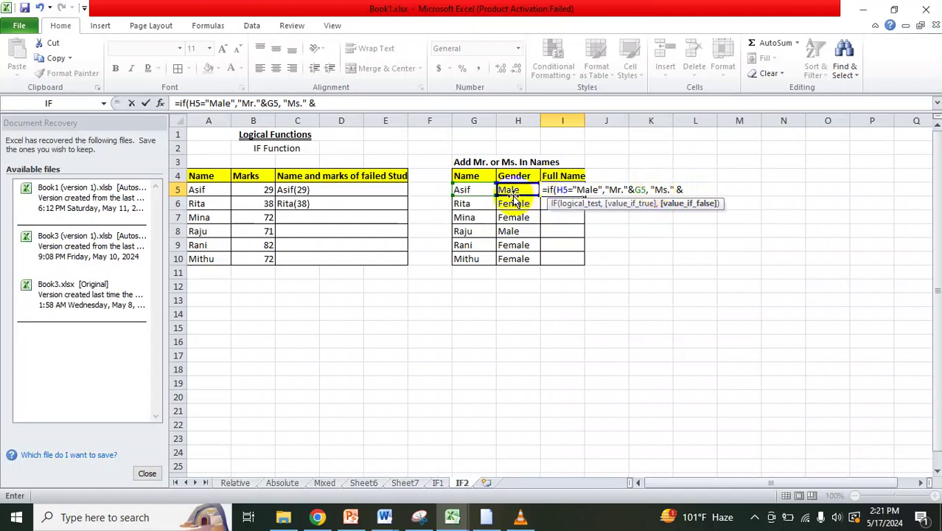
pyautogui.click(473, 189)
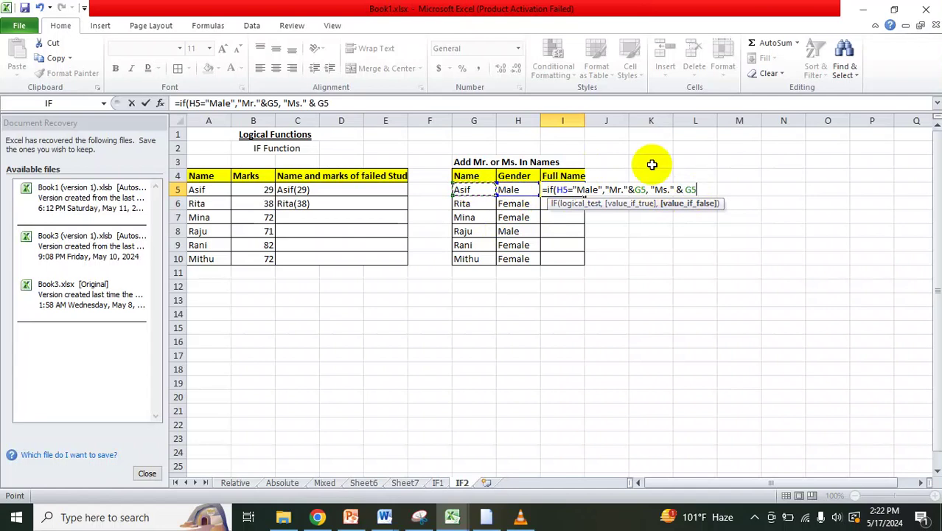
pyautogui.write(')')
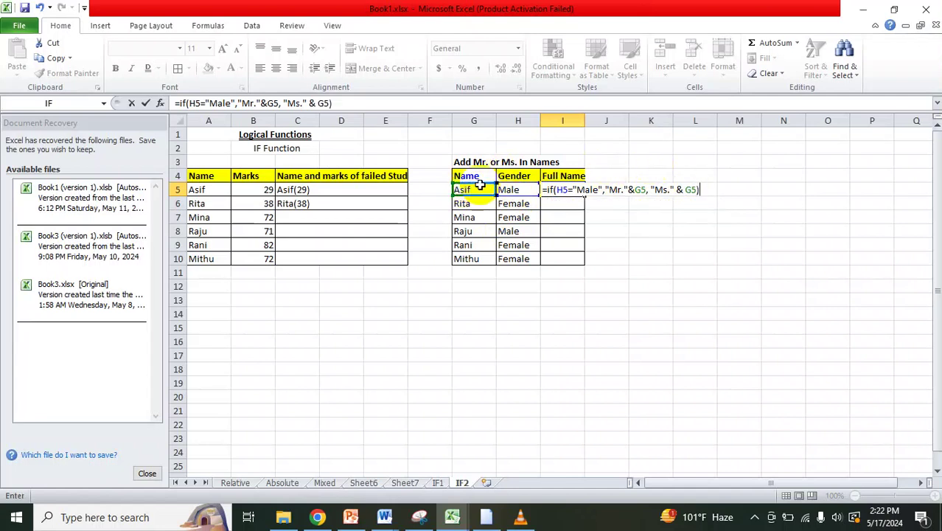
pyautogui.press('Return')
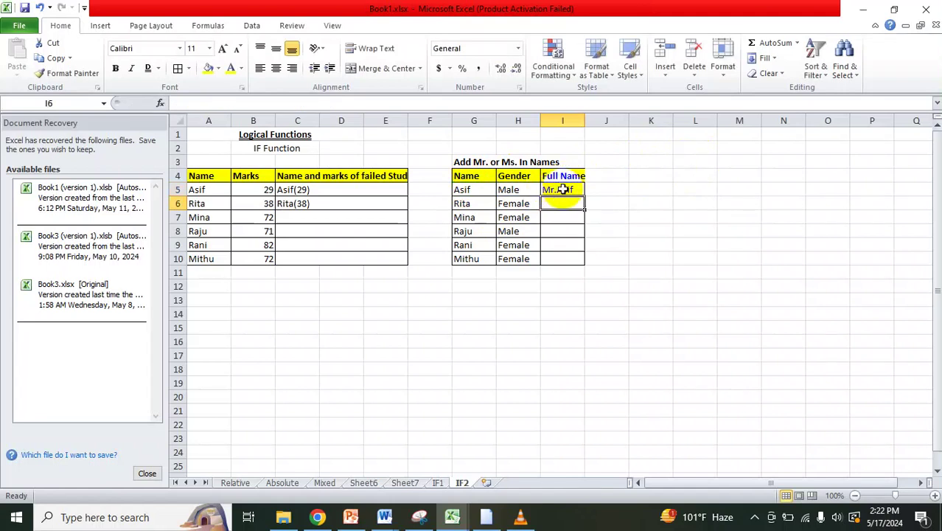
# Fill the title formula from I5 down through I10.
pyautogui.click(563, 190)
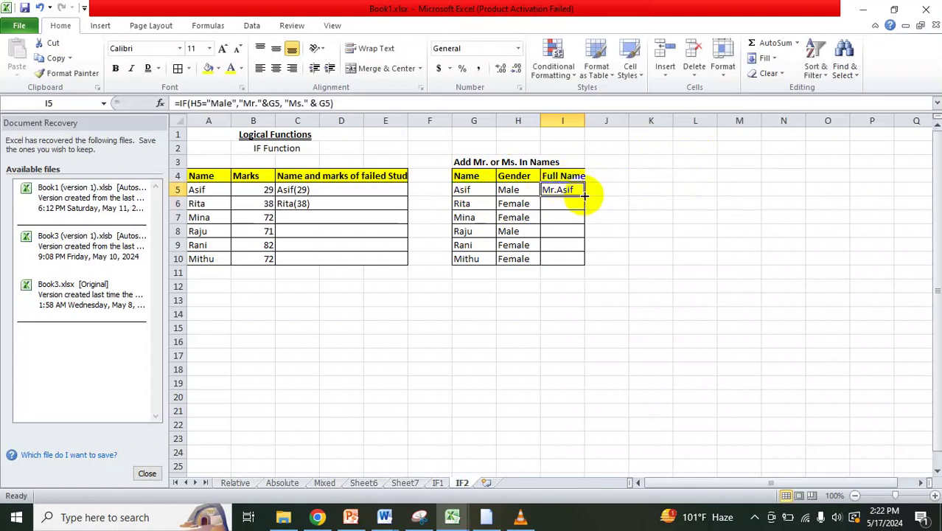
pyautogui.moveTo(583, 195); pyautogui.dragTo(585, 262)
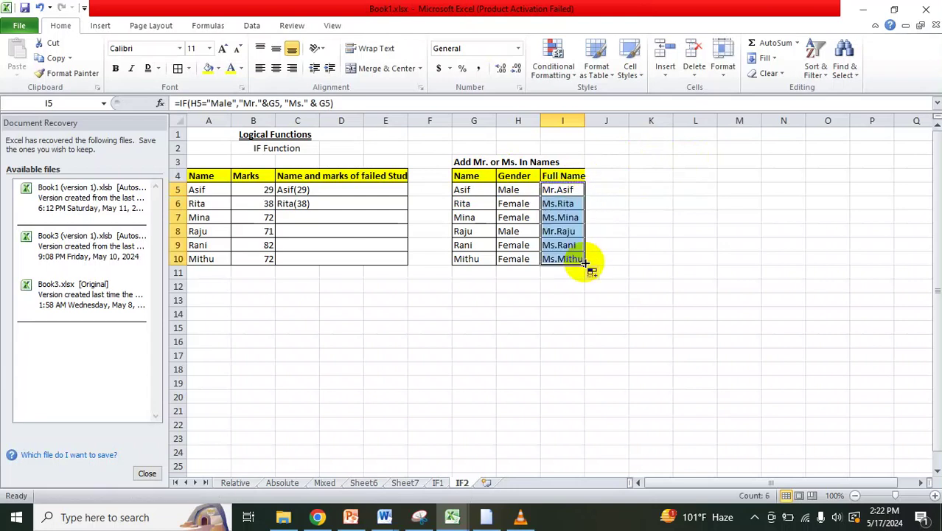
pyautogui.click(580, 286)
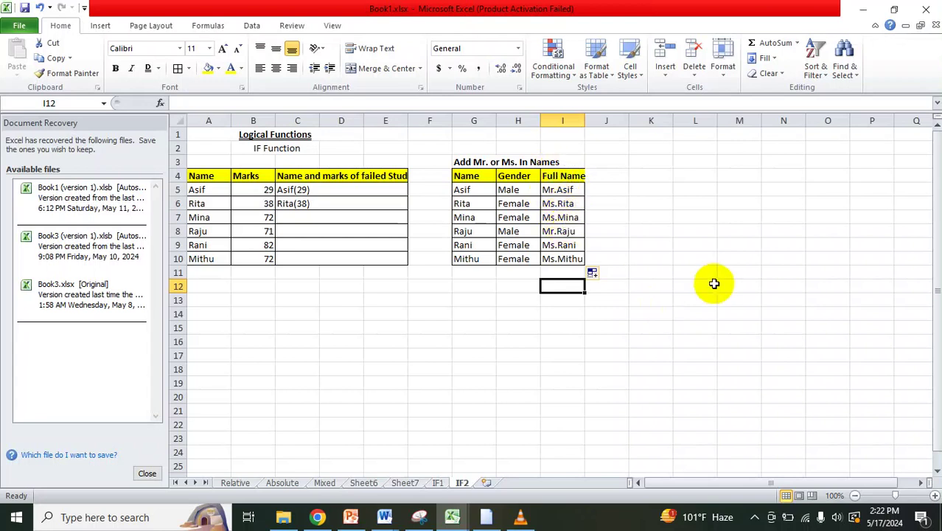
# Add a space after "Mr." and after "Ms." inside the quotes of the I5 formula.
pyautogui.click(559, 190)
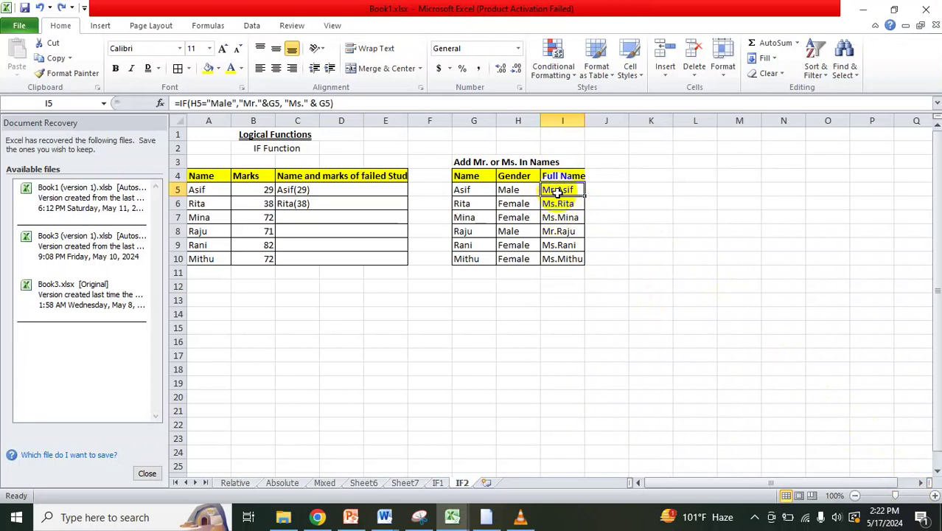
pyautogui.doubleClick(562, 190)
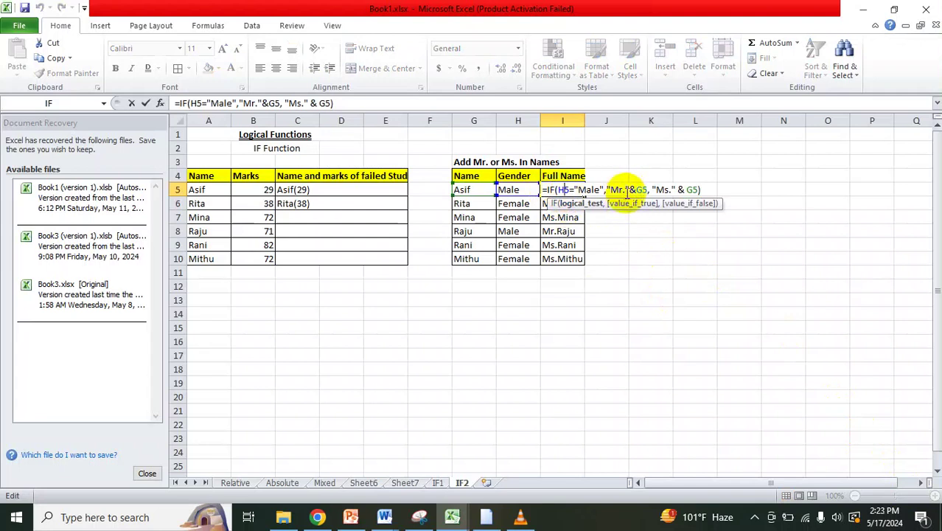
pyautogui.click(626, 190)
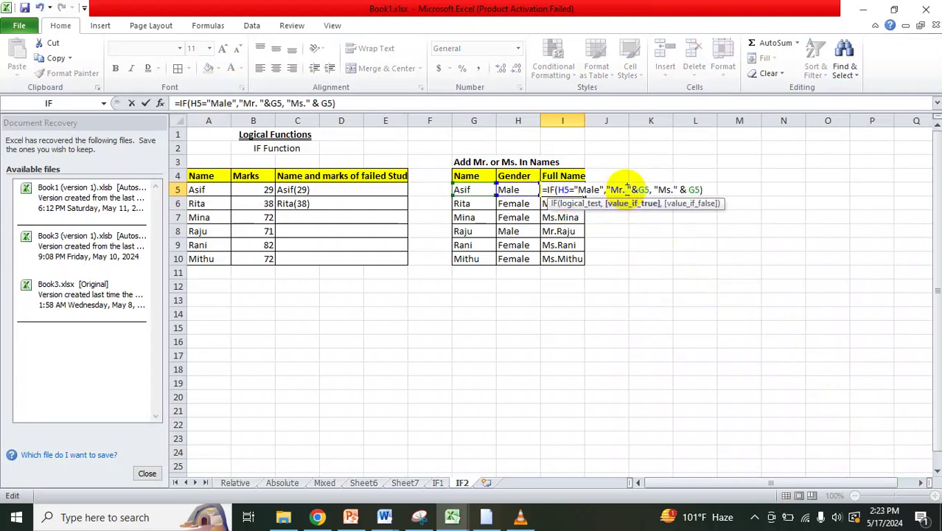
pyautogui.click(675, 190)
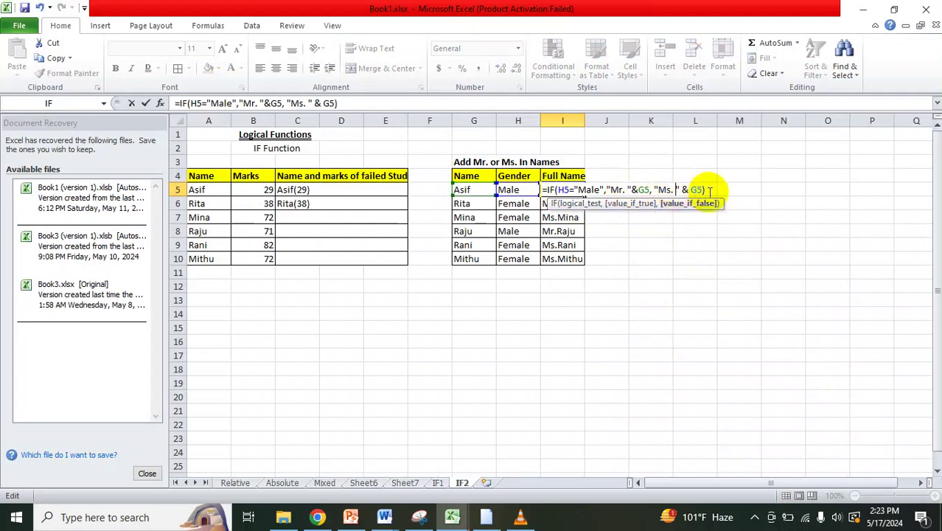
pyautogui.click(708, 190)
pyautogui.press('Return')
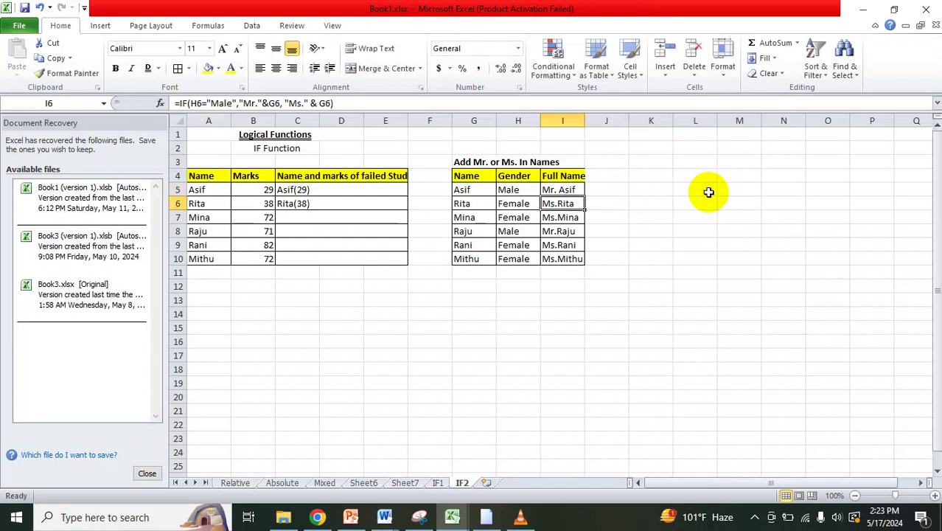
# Copy the corrected I5 formula with the spaced titles down through I10.
pyautogui.click(564, 189)
pyautogui.moveTo(584, 195); pyautogui.dragTo(581, 259)
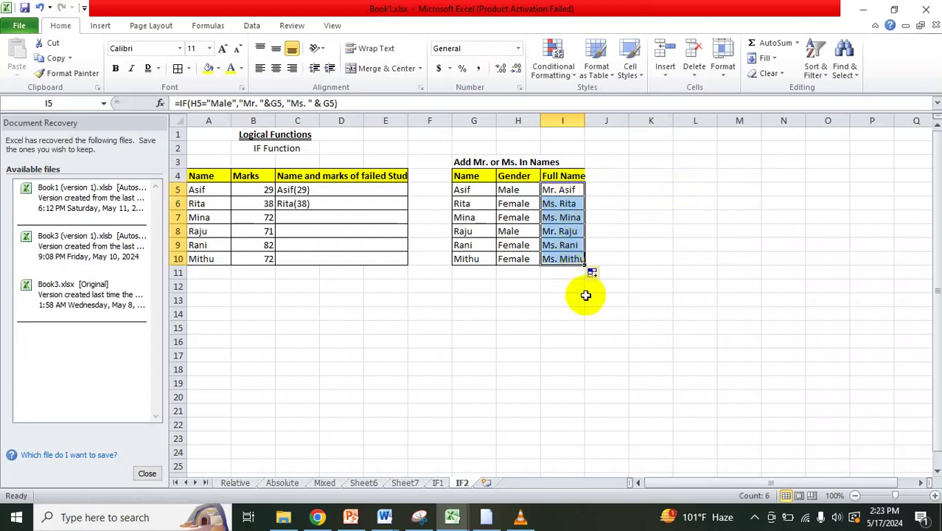
pyautogui.click(599, 227)
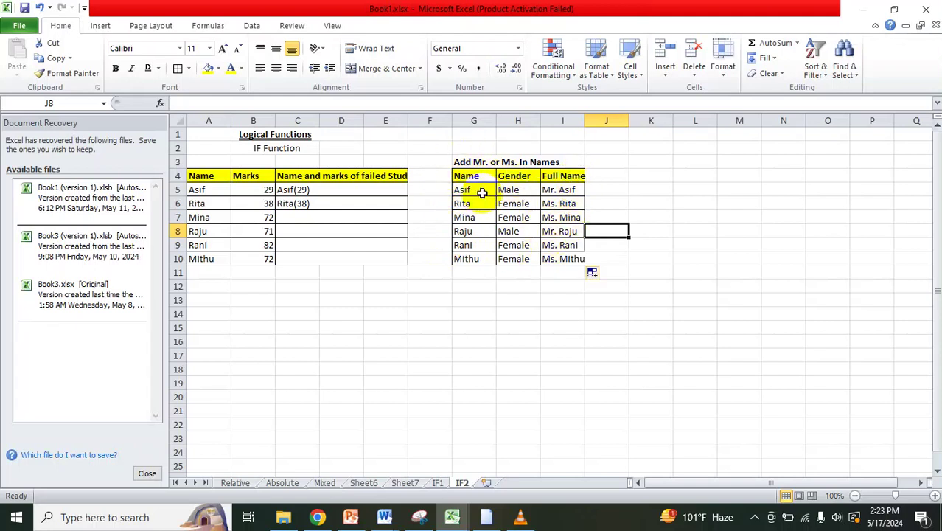
pyautogui.doubleClick(553, 190)
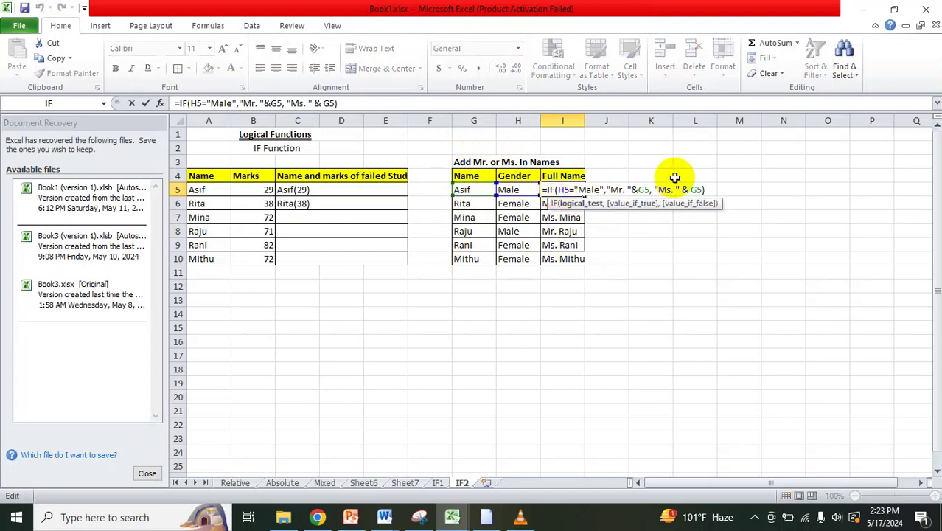
pyautogui.click(561, 231)
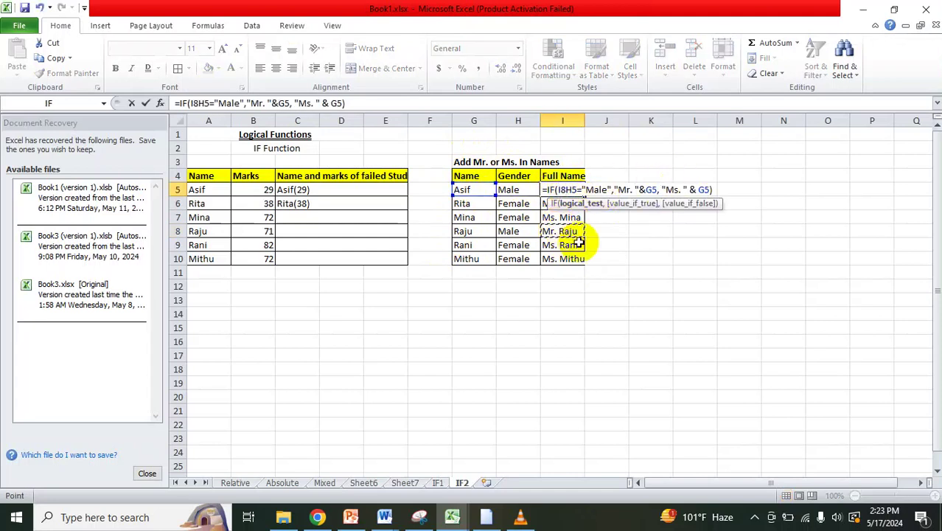
pyautogui.press('BackSpace')
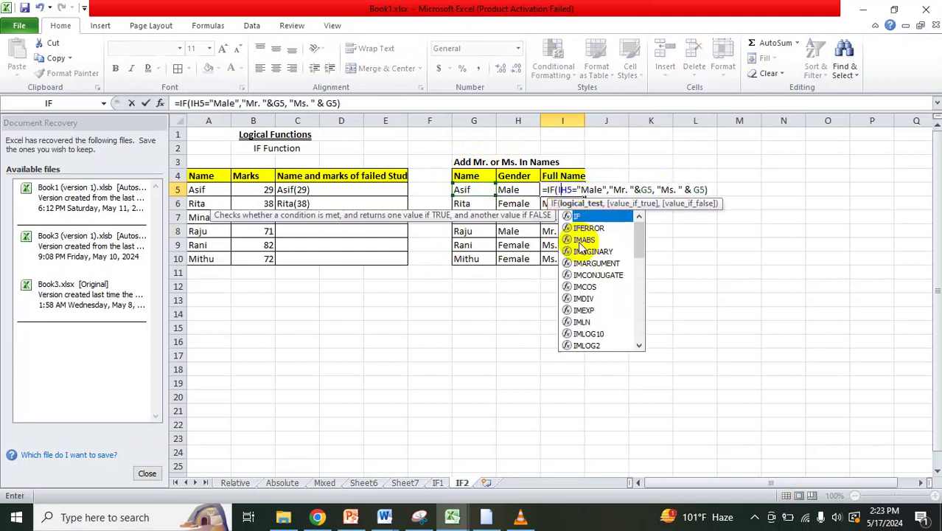
pyautogui.click(693, 269)
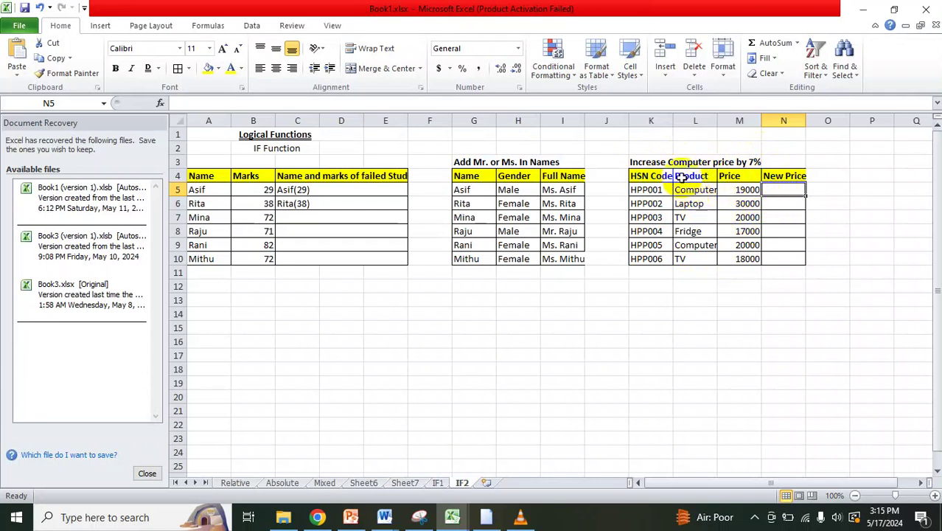
# Start an IF formula in N5 that tests whether the product in L5 equals "Computer".
pyautogui.doubleClick(784, 190)
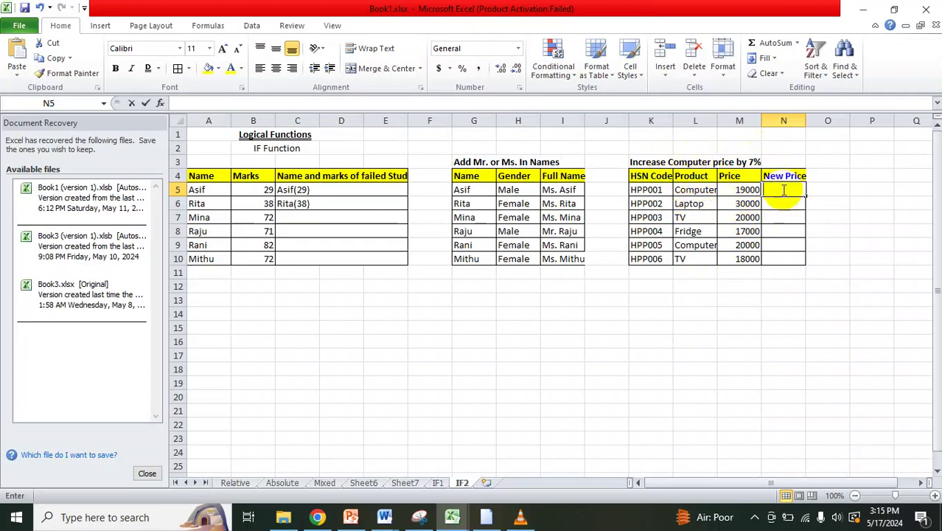
pyautogui.write('=')
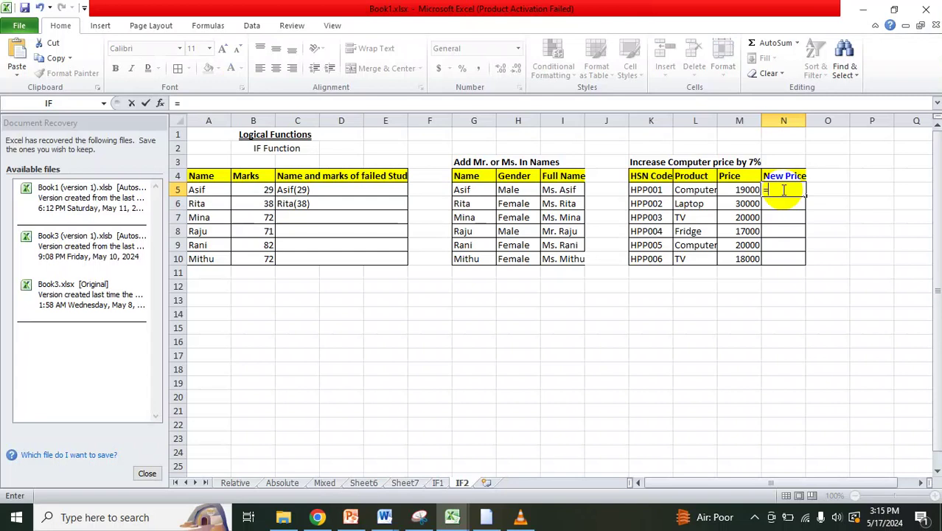
pyautogui.write('if')
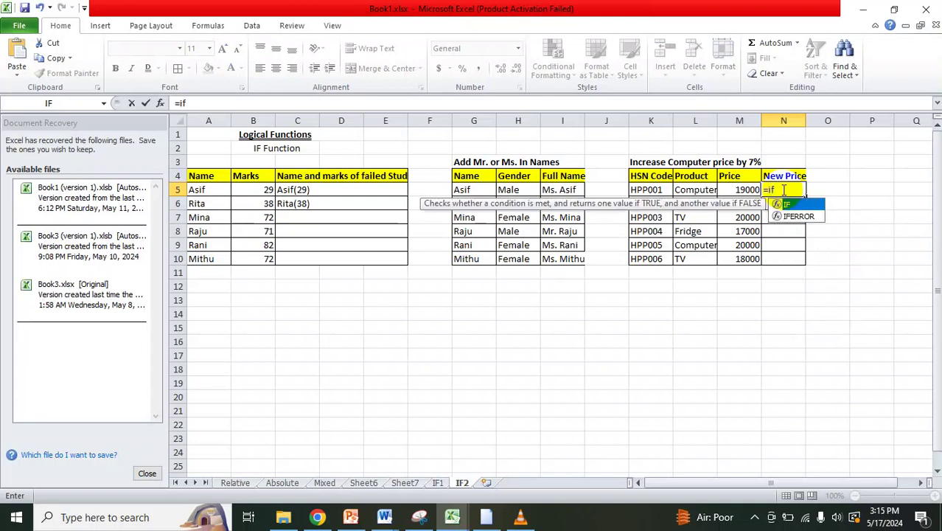
pyautogui.write('(')
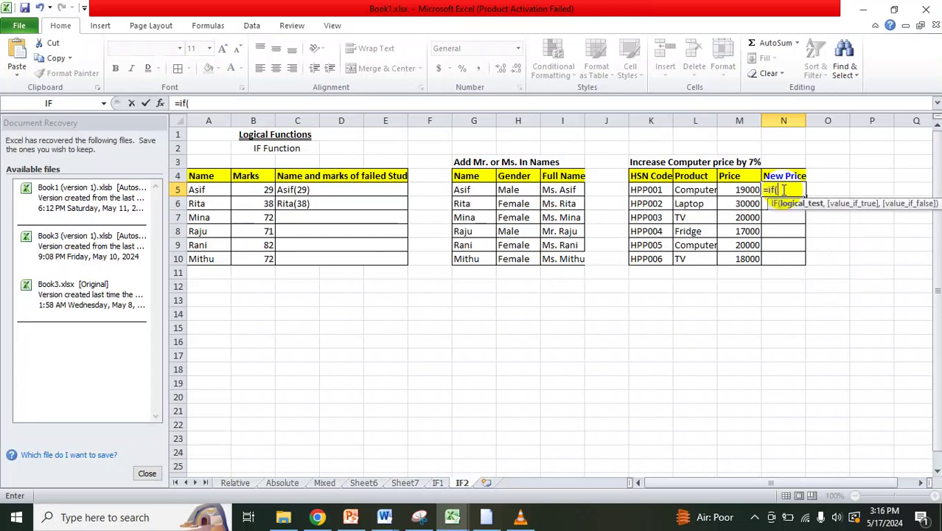
pyautogui.click(700, 190)
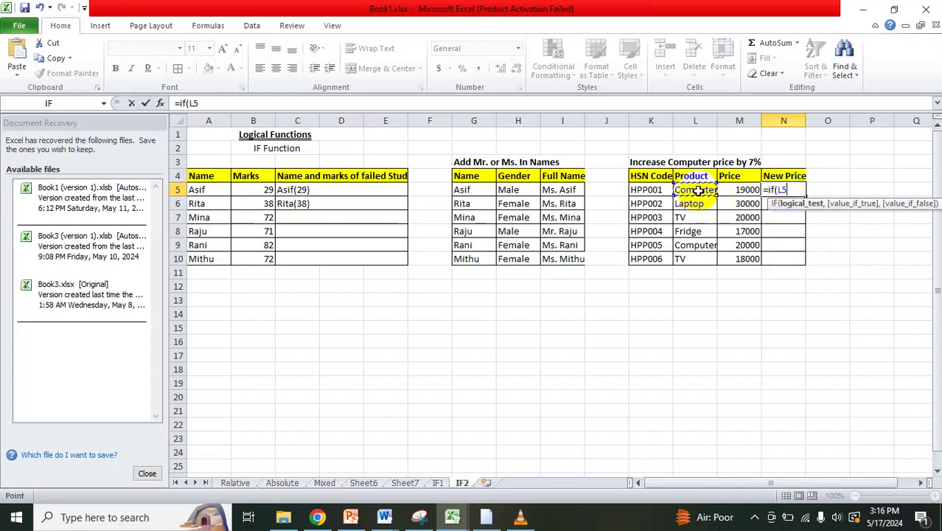
pyautogui.write('="c')
pyautogui.press('BackSpace')
pyautogui.write('Computer')
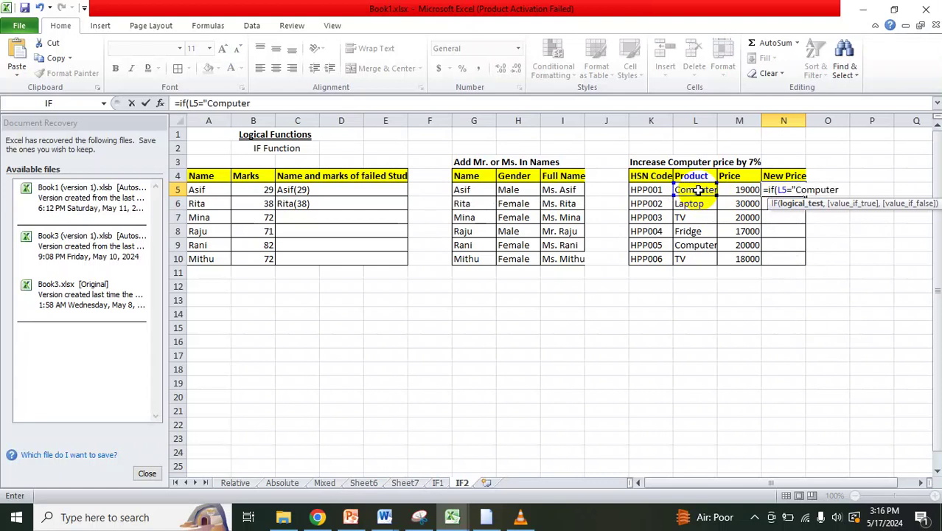
pyautogui.write('",')
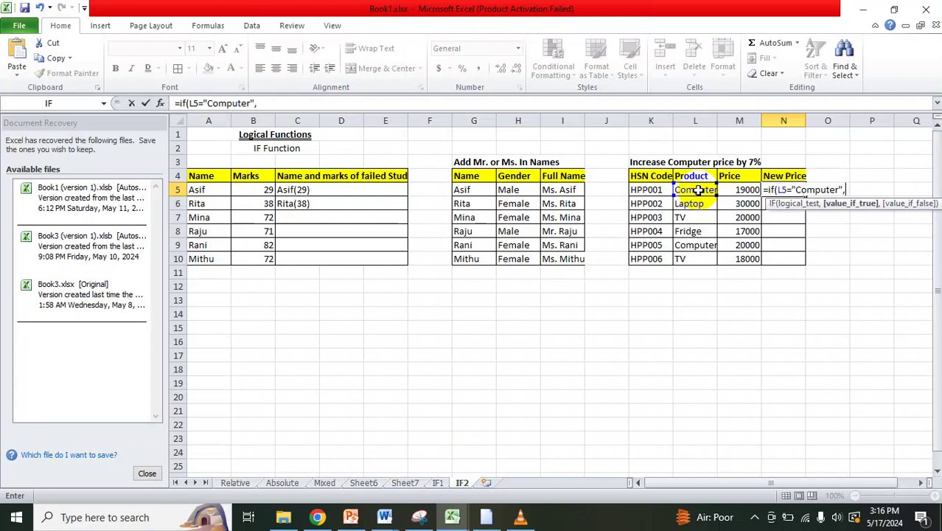
# Complete the N5 formula with M5+M5*7% as the true value and M5 as the false value, and enter it.
pyautogui.click(727, 190)
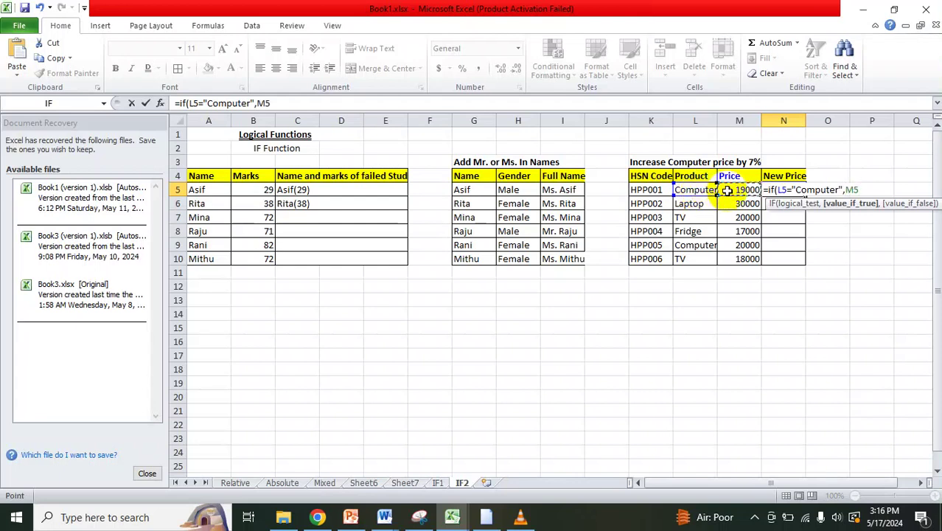
pyautogui.write('+')
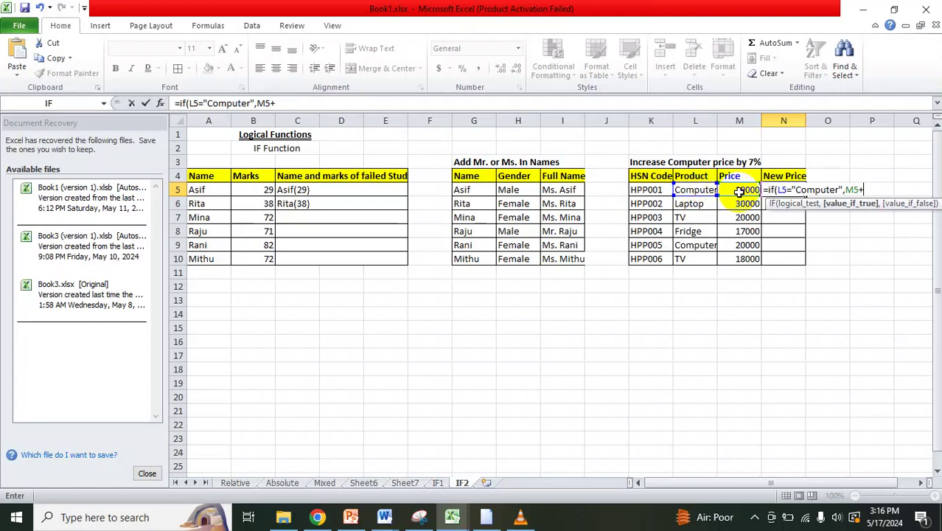
pyautogui.click(738, 191)
pyautogui.write('*7%')
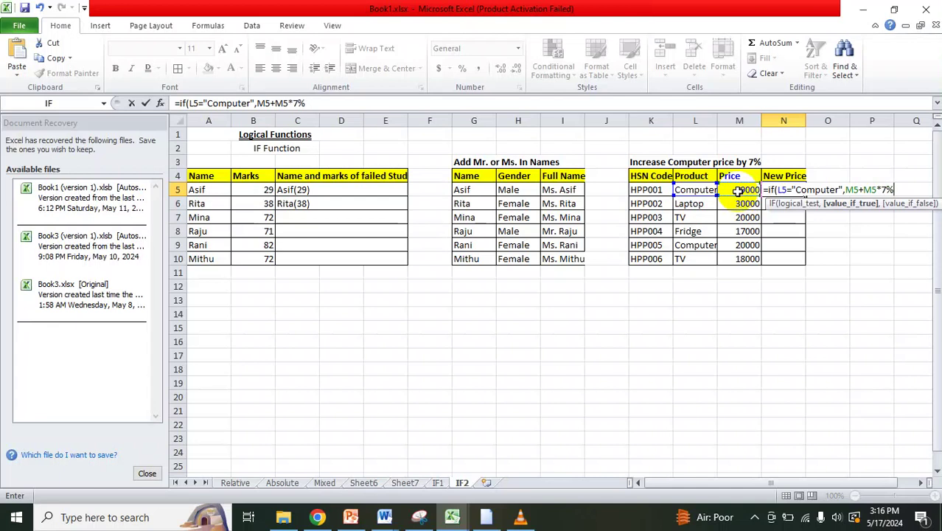
pyautogui.write(',')
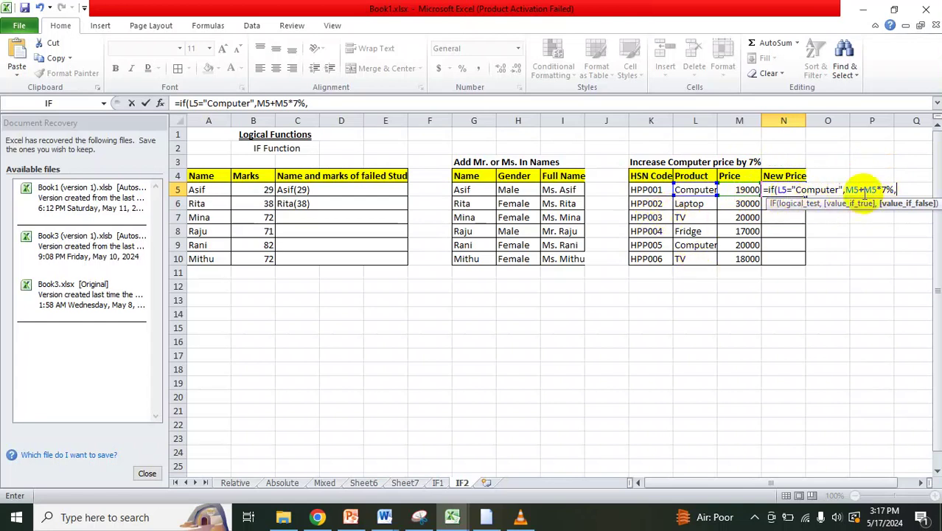
pyautogui.click(746, 191)
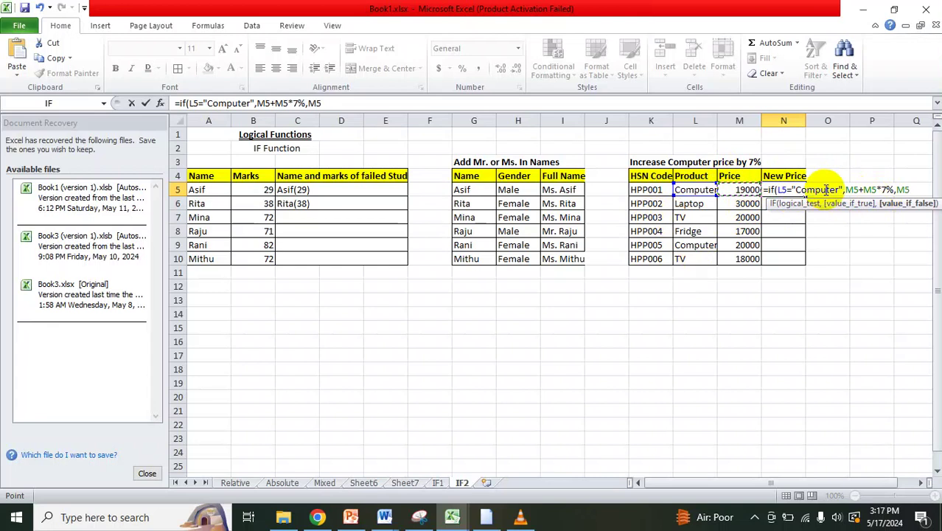
pyautogui.write(')')
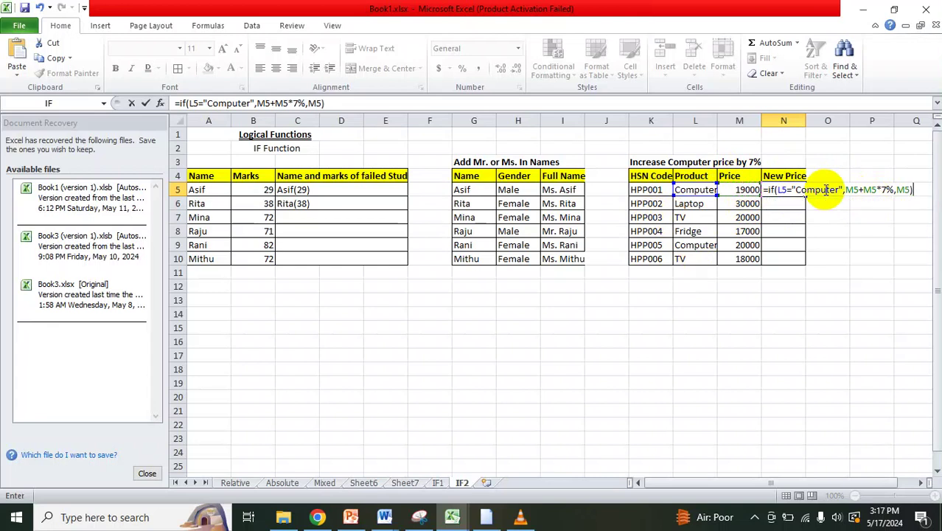
pyautogui.press('Return')
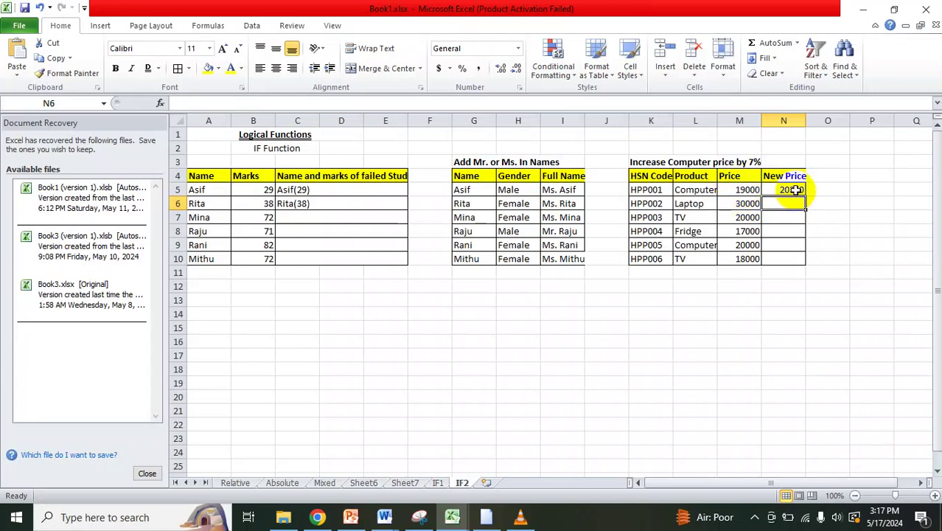
# Fill the new price formula from N5 down through N10.
pyautogui.click(801, 190)
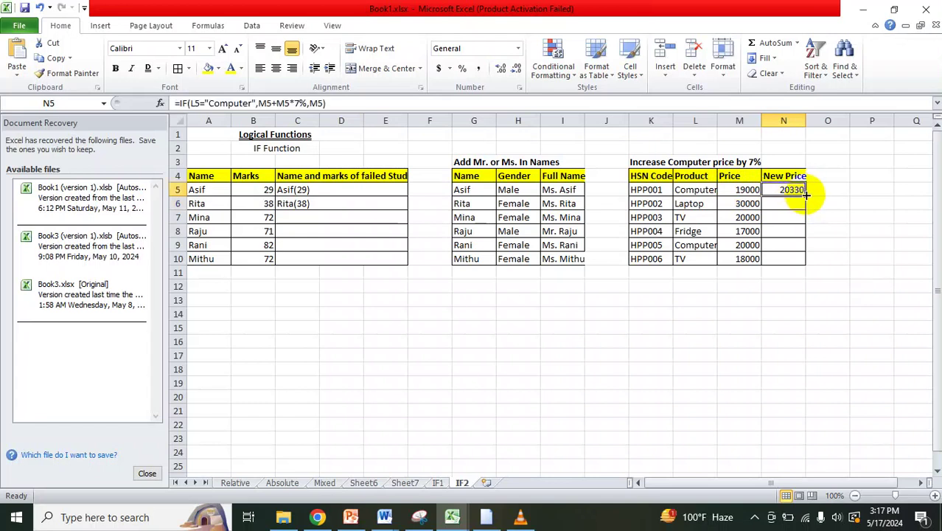
pyautogui.moveTo(804, 193); pyautogui.dragTo(805, 261)
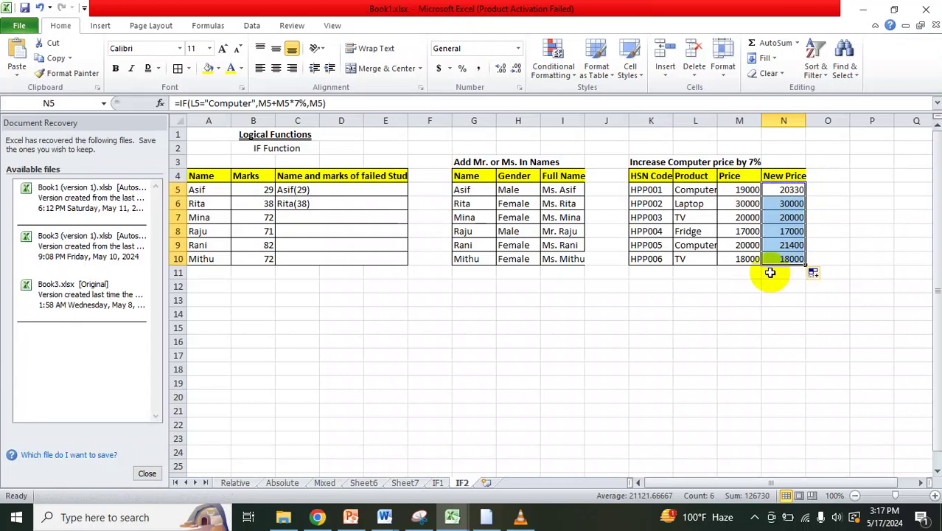
pyautogui.click(741, 248)
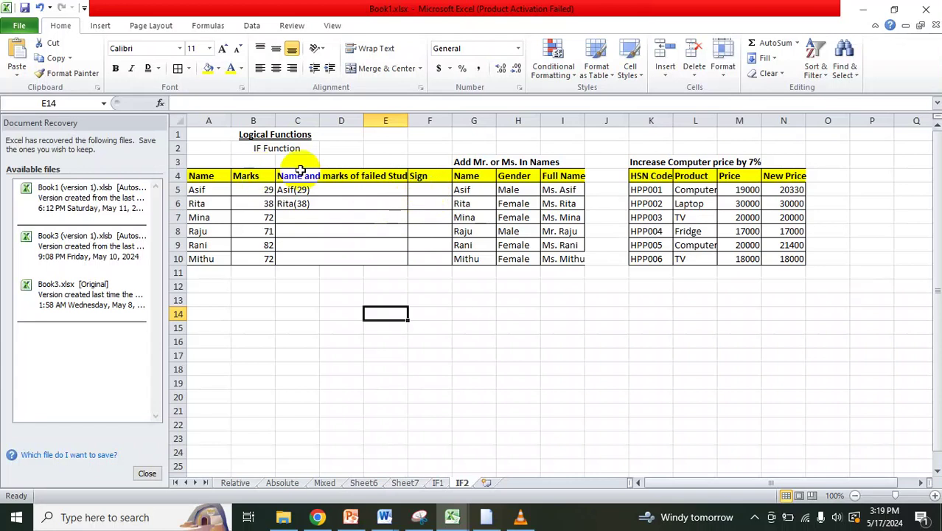
# Start an IF formula in F5 of the Sign column that tests whether the marks in B5 are below 40.
pyautogui.click(425, 191)
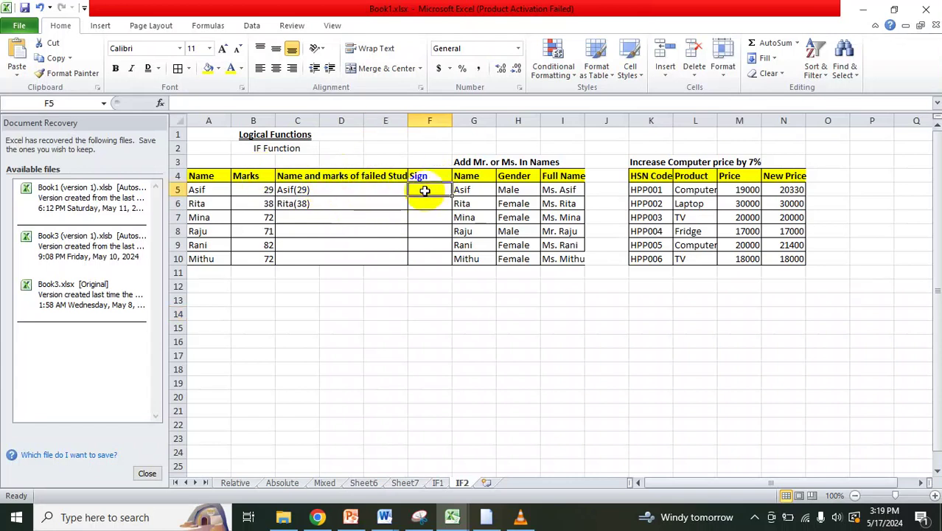
pyautogui.write('=if')
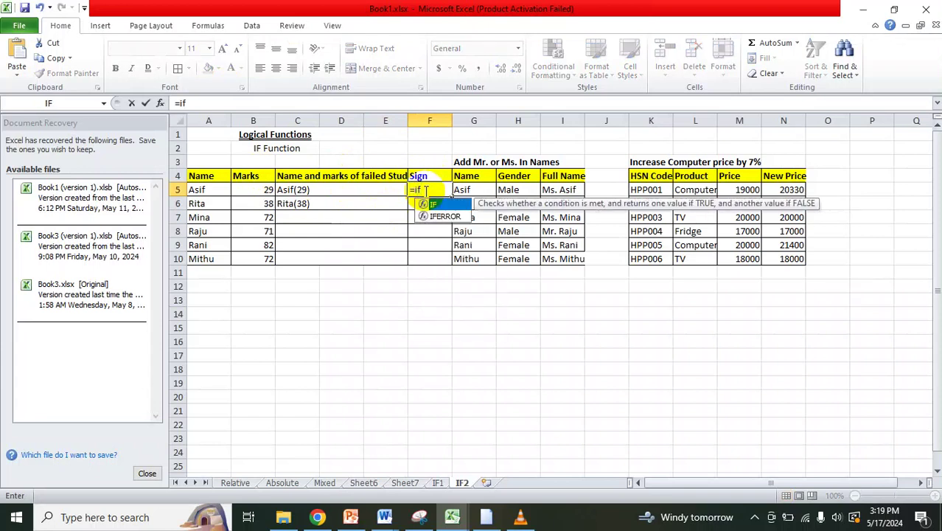
pyautogui.write('(')
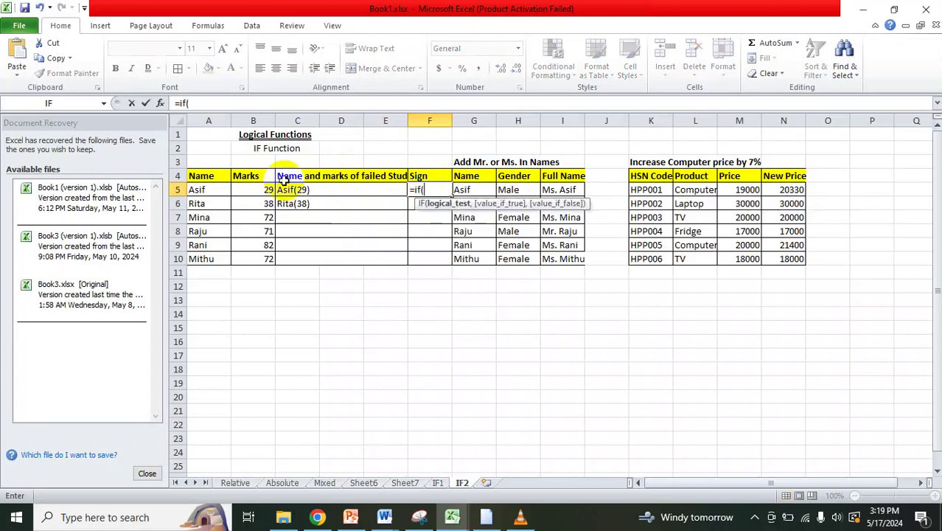
pyautogui.click(246, 189)
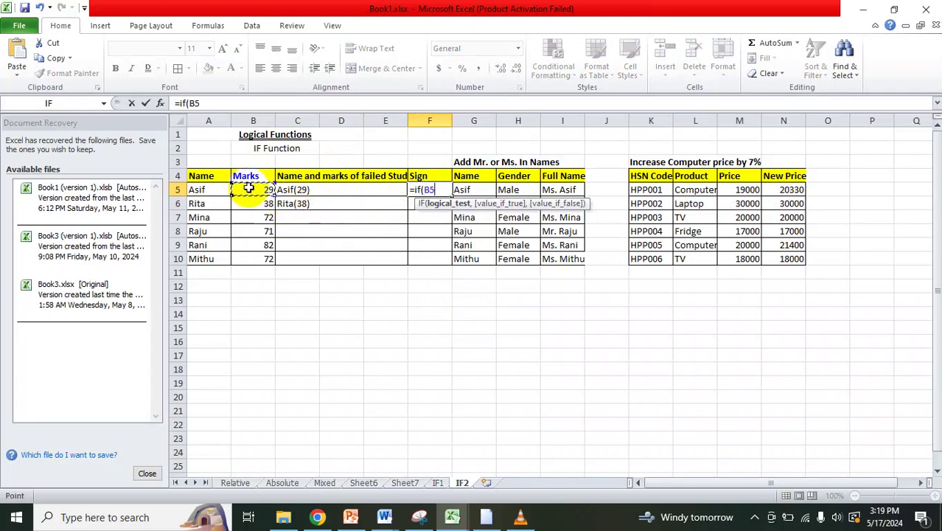
pyautogui.write('<')
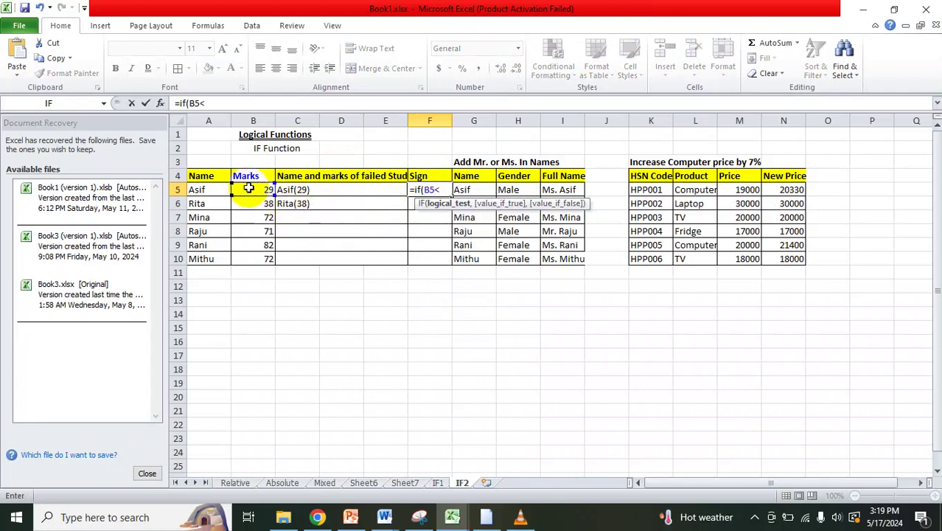
pyautogui.write('40,')
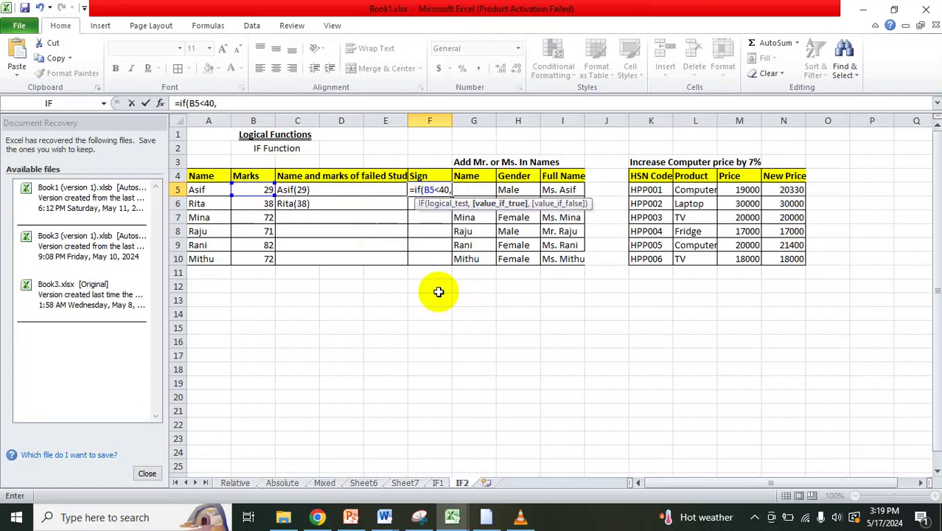
# Search the emoji picker for "cro" and insert the cross mark as the F5 formula's true value.
pyautogui.press('super+period')
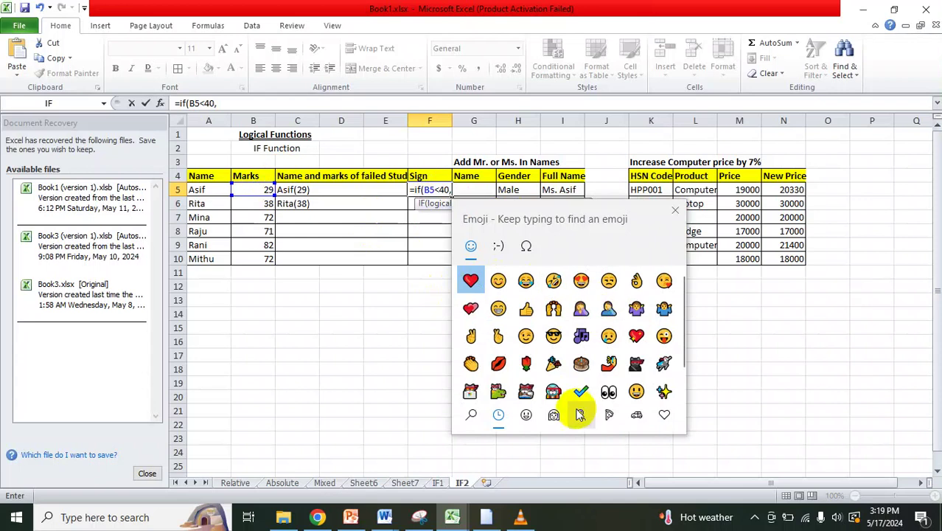
pyautogui.scroll(-1, 587, 375)
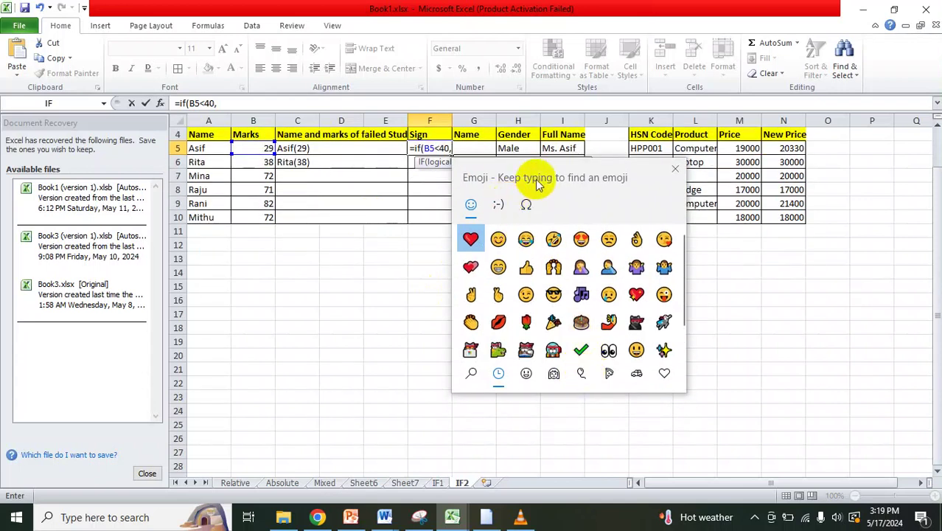
pyautogui.click(475, 375)
pyautogui.write('c')
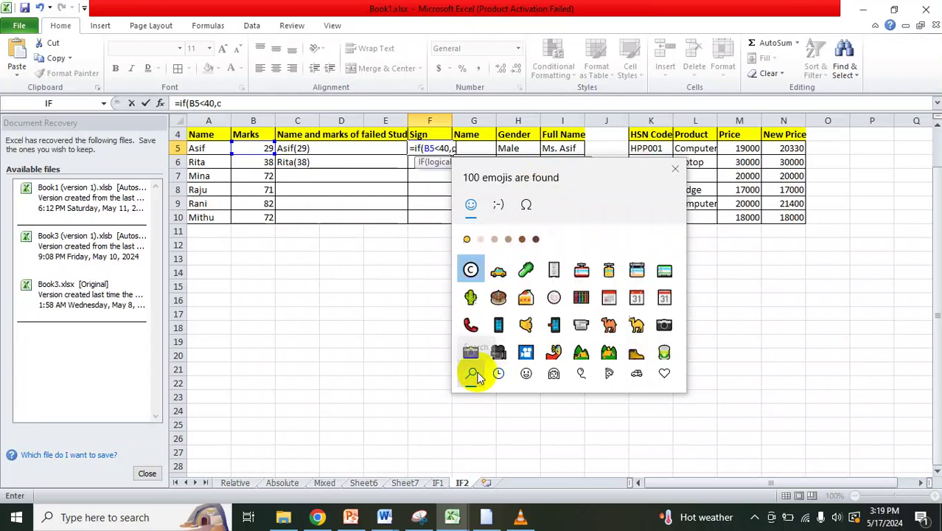
pyautogui.write('ro')
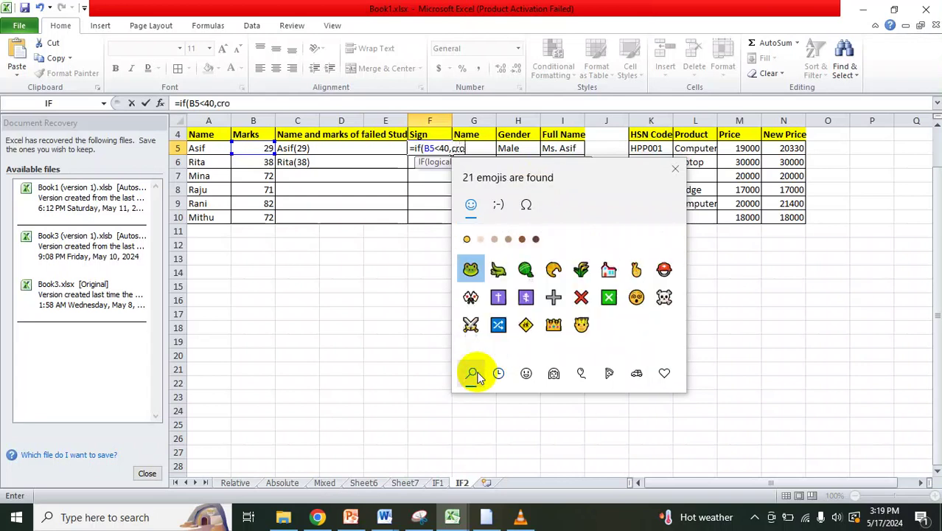
pyautogui.click(581, 297)
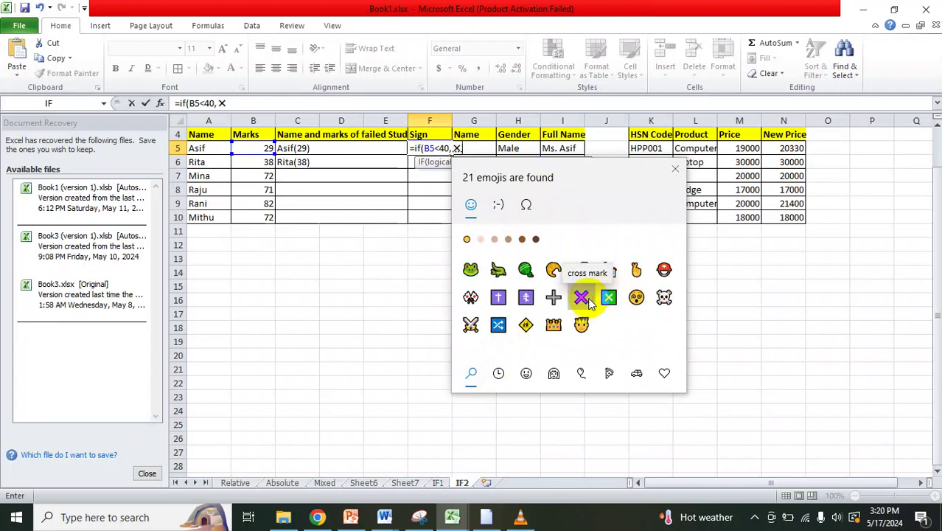
pyautogui.click(483, 148)
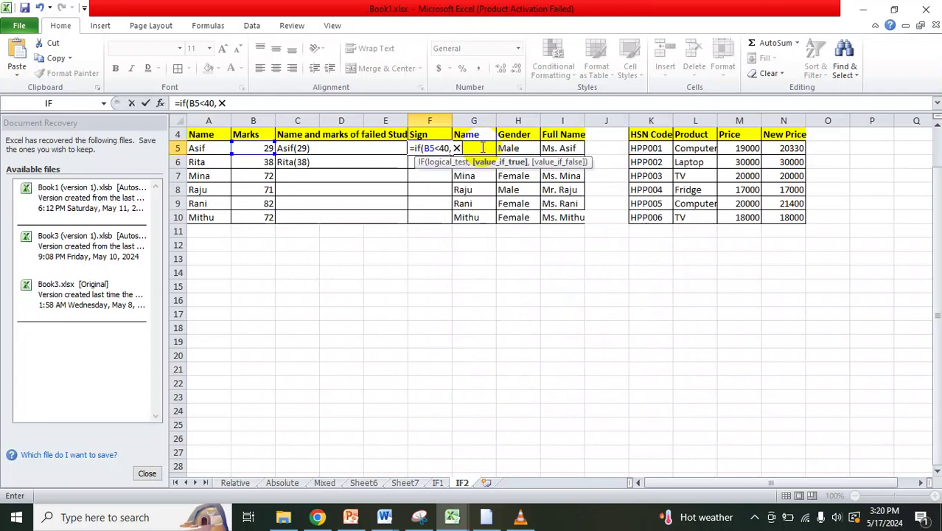
pyautogui.write(',')
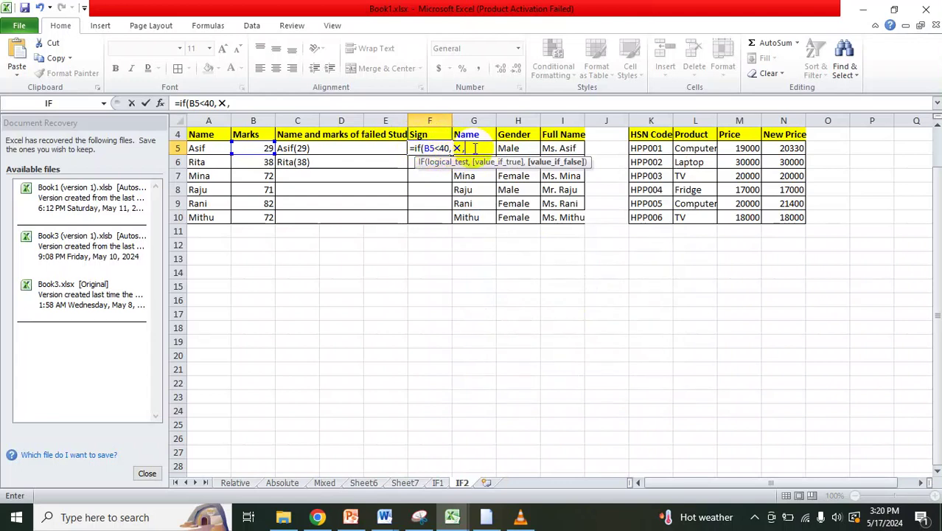
# Insert the check mark emoji as the F5 formula's false value, close the parenthesis and try to enter the formula.
pyautogui.press('super+period')
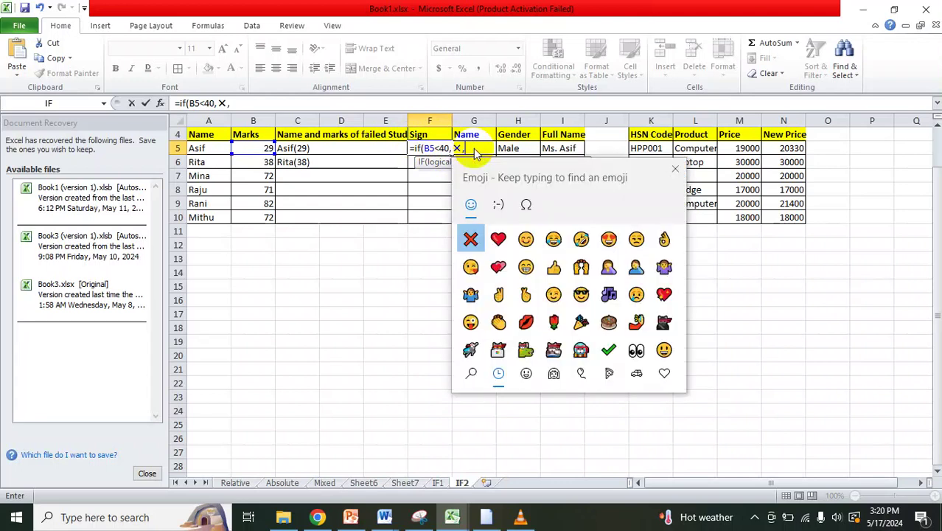
pyautogui.click(609, 346)
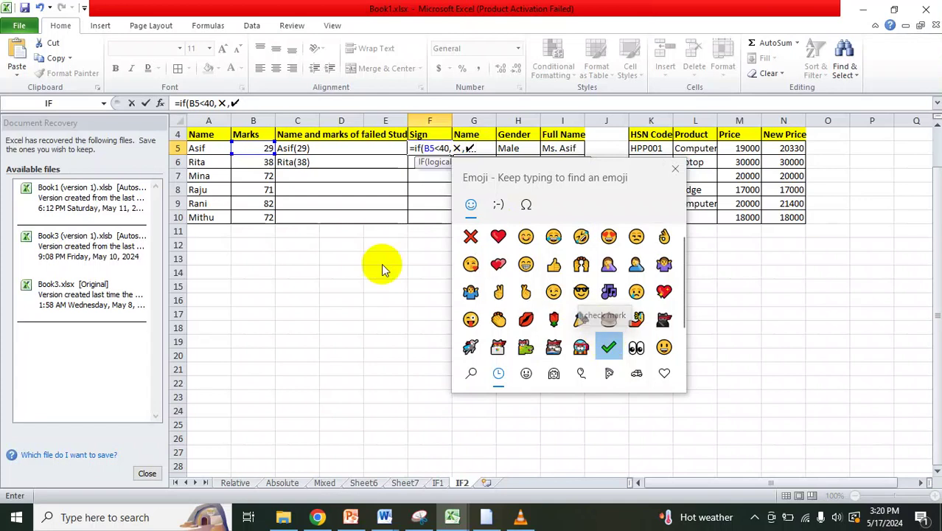
pyautogui.write(')')
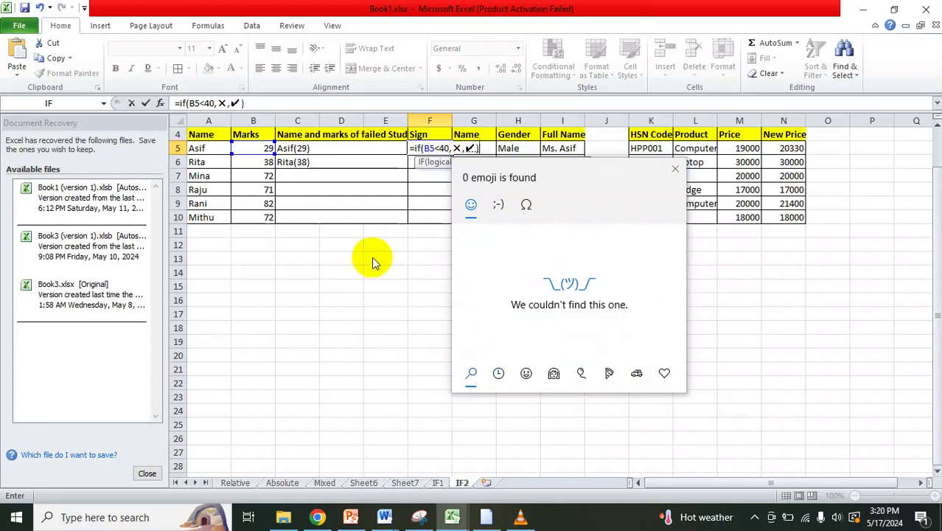
pyautogui.click(677, 168)
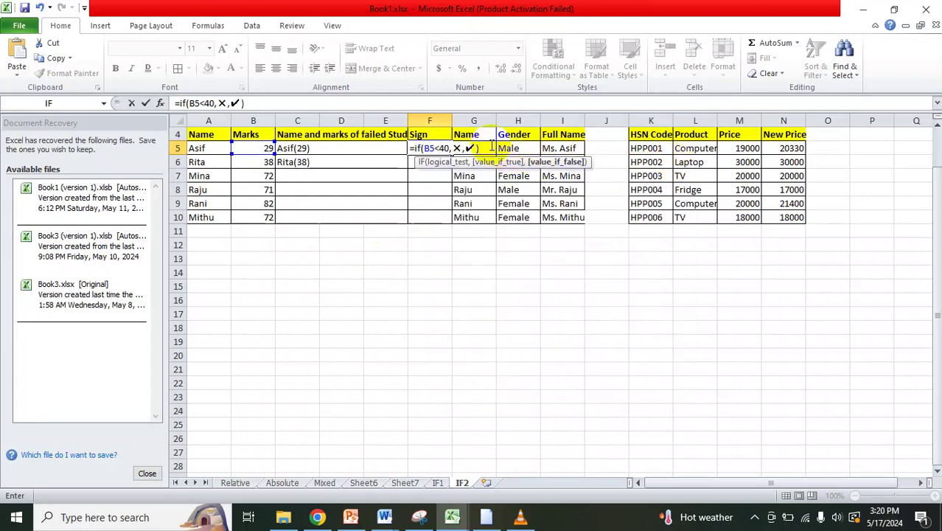
pyautogui.press('Return')
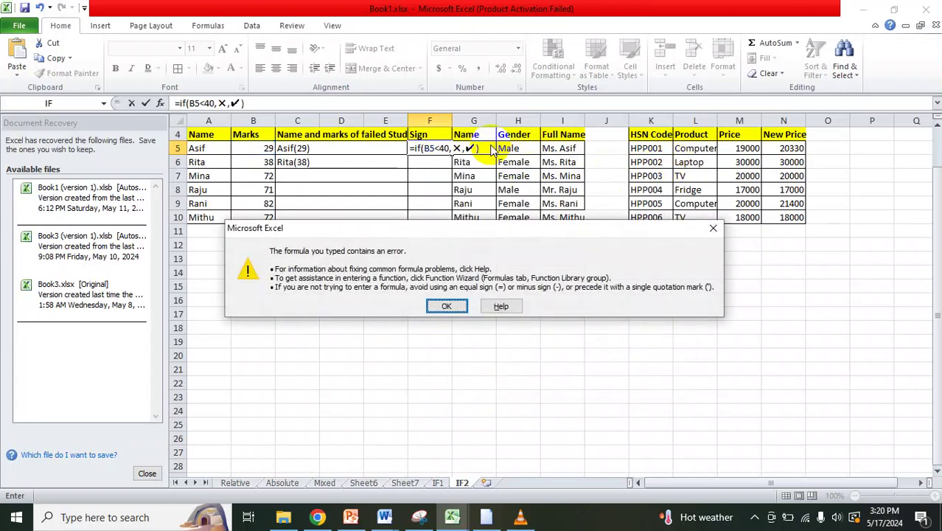
# Dismiss the formula error, retype the closing parenthesis of the F5 formula and try to enter it again.
pyautogui.click(445, 306)
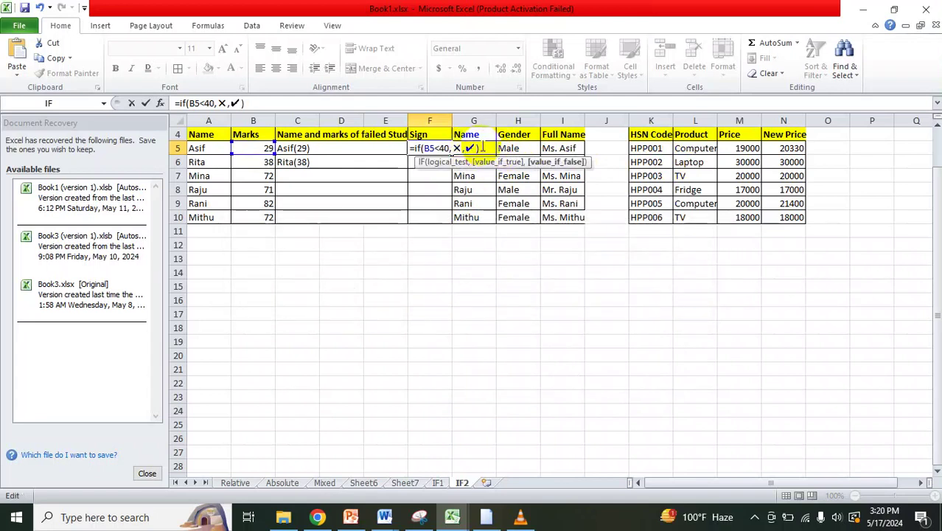
pyautogui.click(483, 148)
pyautogui.press('BackSpace')
pyautogui.write(')')
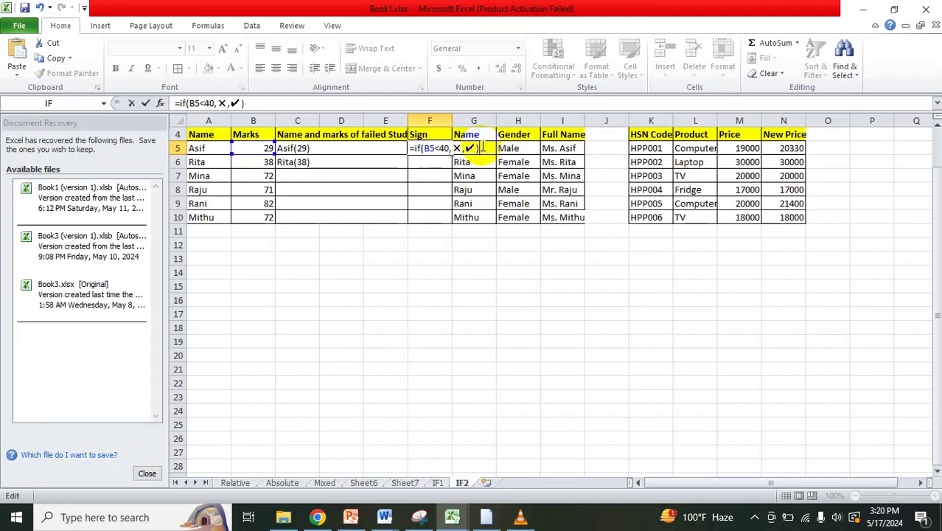
pyautogui.press('Return')
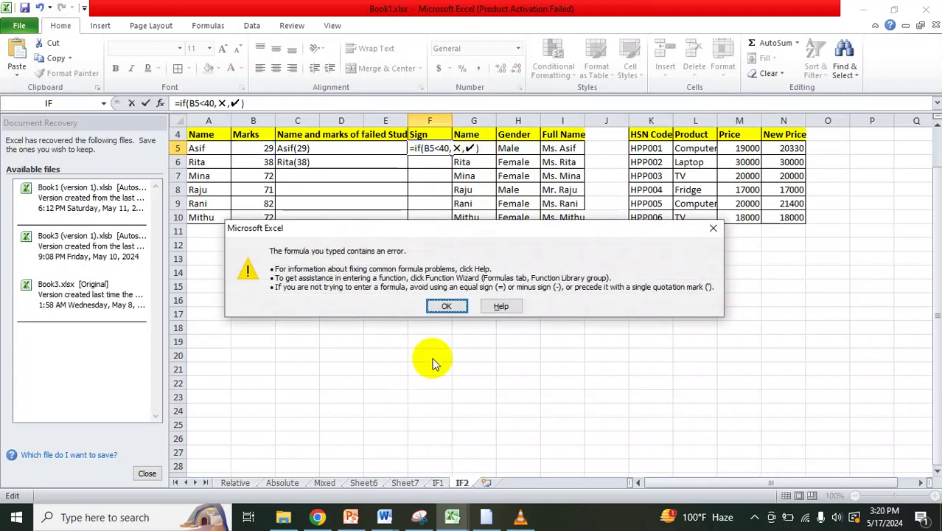
pyautogui.click(447, 306)
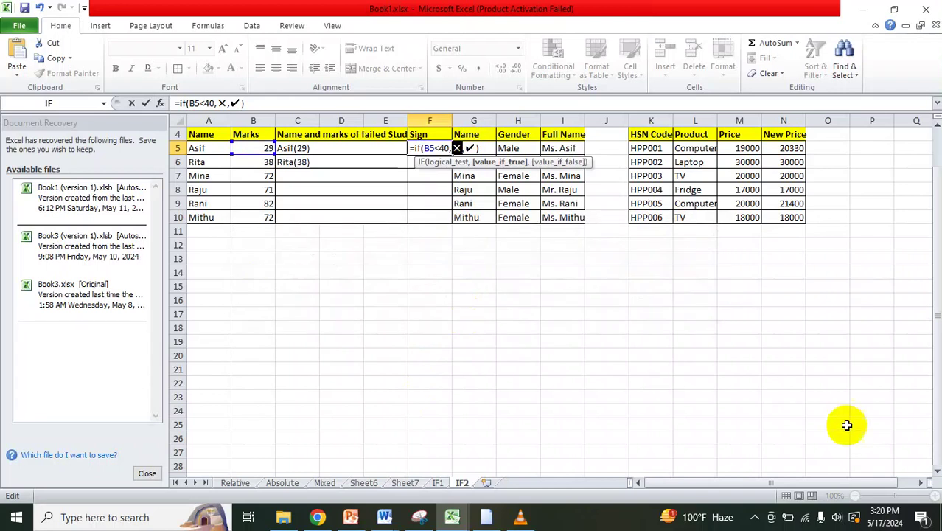
pyautogui.click(911, 493)
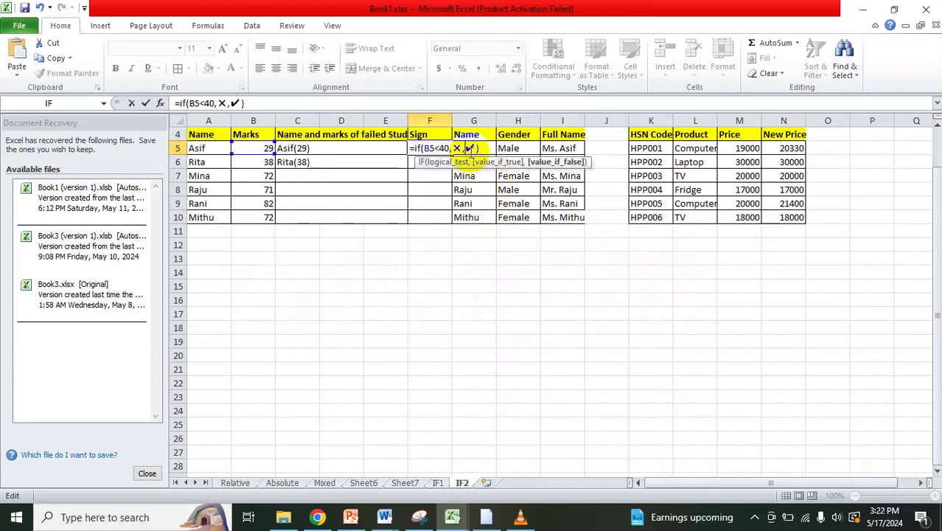
# Enclose both the cross mark and the check mark in double quotation marks in the F5 formula and enter it.
pyautogui.click(462, 148)
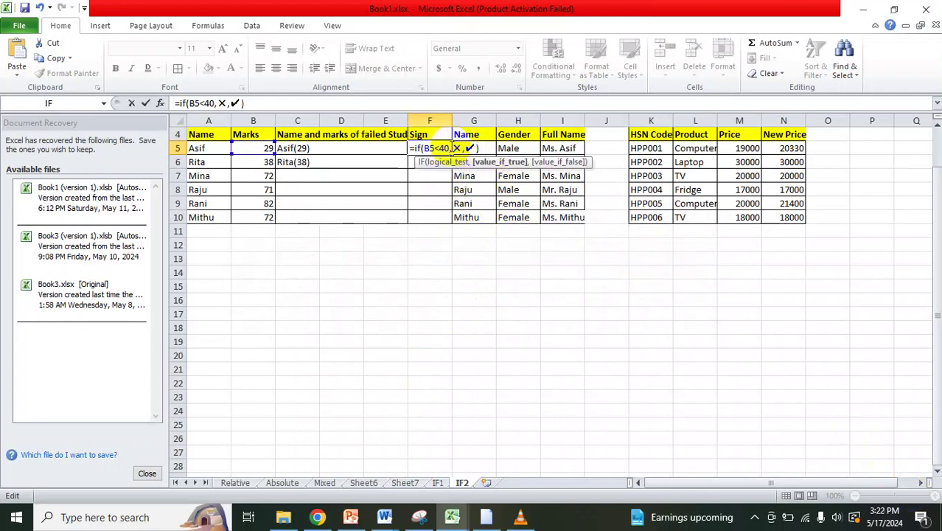
pyautogui.write('"')
pyautogui.click(467, 148)
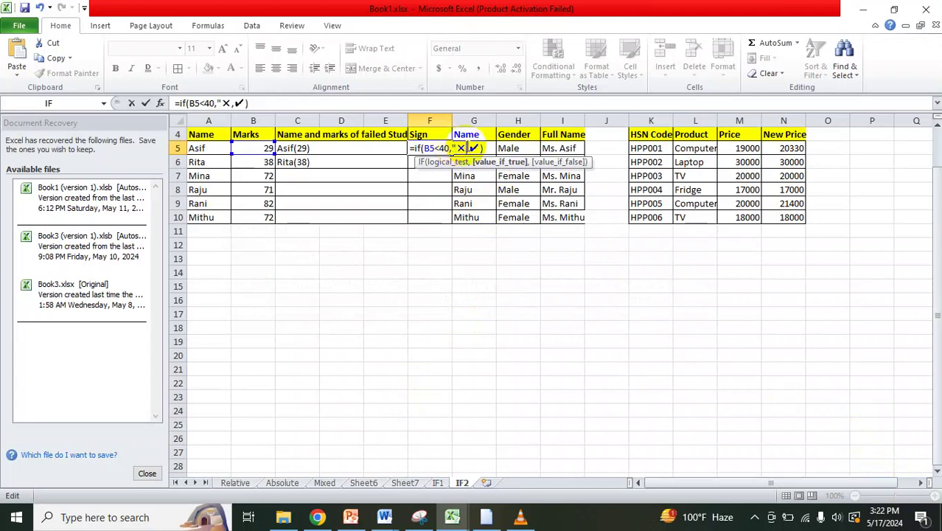
pyautogui.write('"')
pyautogui.click(477, 148)
pyautogui.write('"✕')
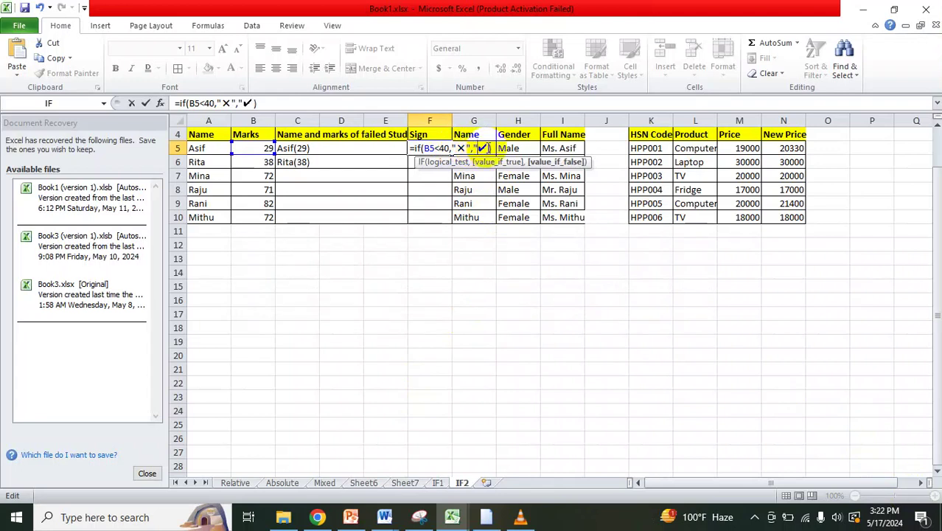
pyautogui.write('"')
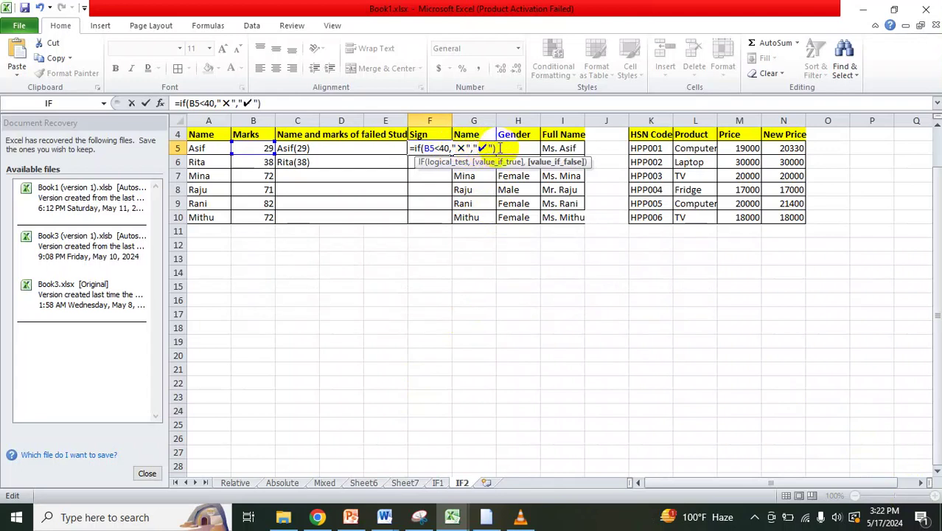
pyautogui.click(500, 148)
pyautogui.press('Return')
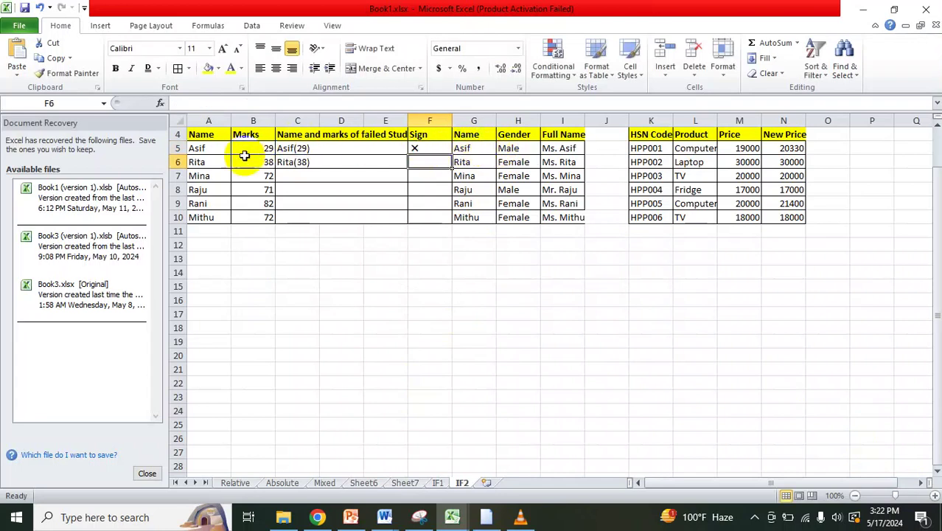
# Fill the Sign formula from F5 down through F10.
pyautogui.click(426, 150)
pyautogui.moveTo(451, 153); pyautogui.dragTo(452, 224)
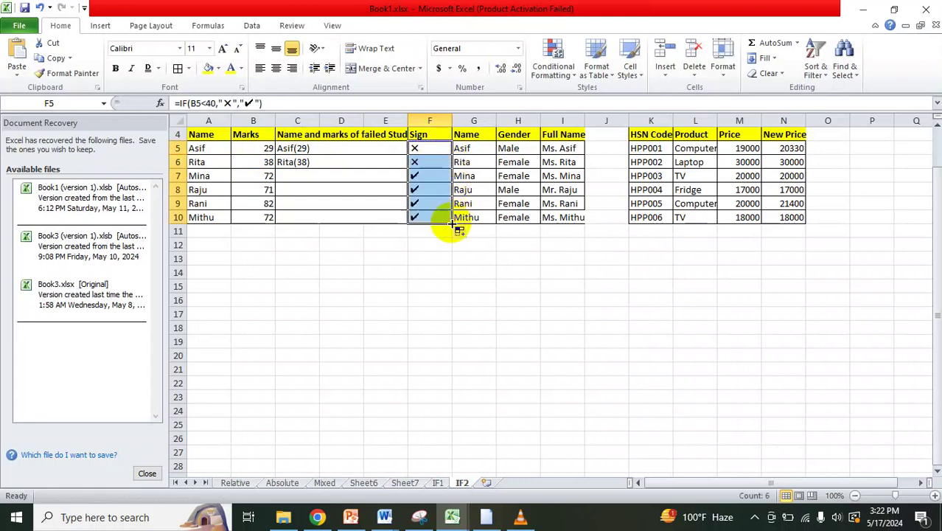
pyautogui.click(405, 163)
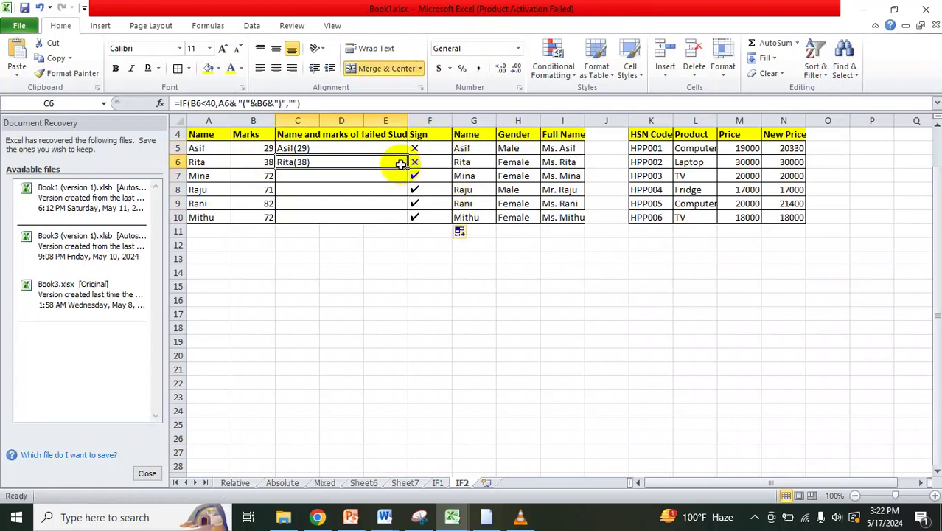